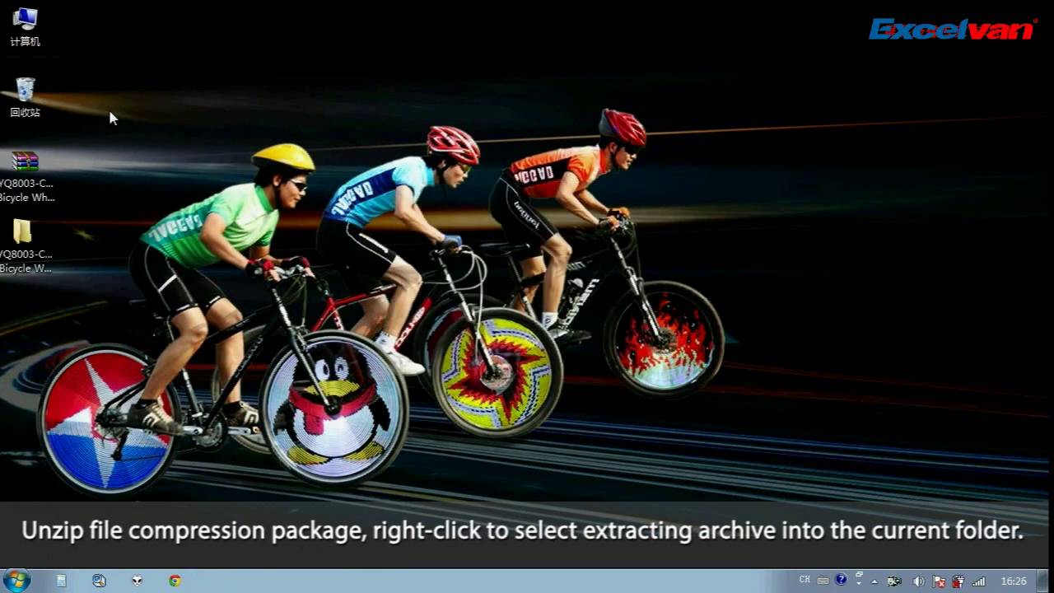
Open the YQ8003BikeLightSoftware folder from the desktop and install the PL-2303 USB-to-Serial driver with The driver.exe.
{"action": "double_click", "coordinate": [23, 243]}
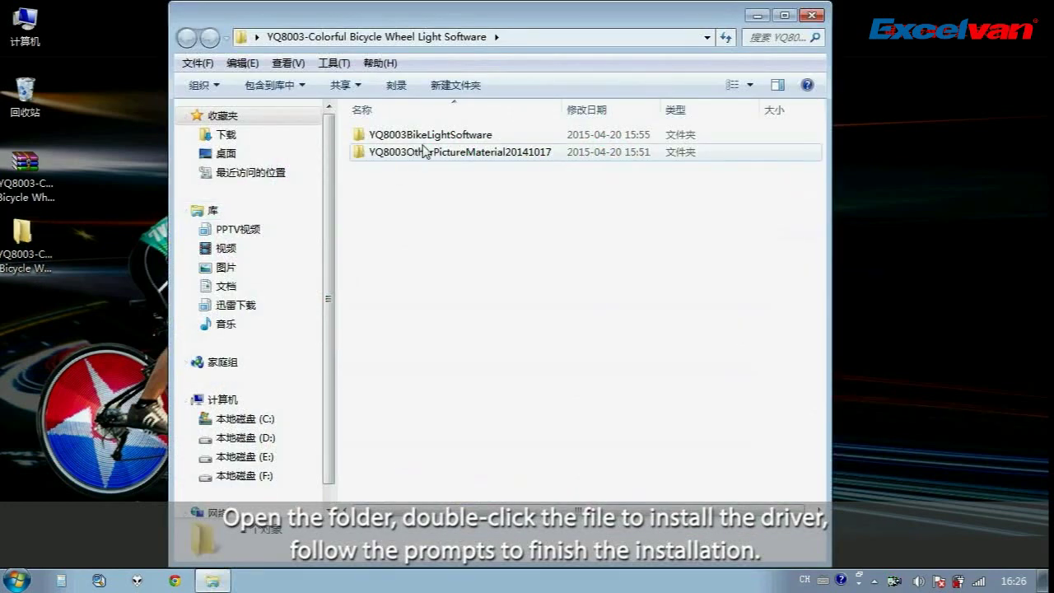
{"action": "double_click", "coordinate": [432, 137]}
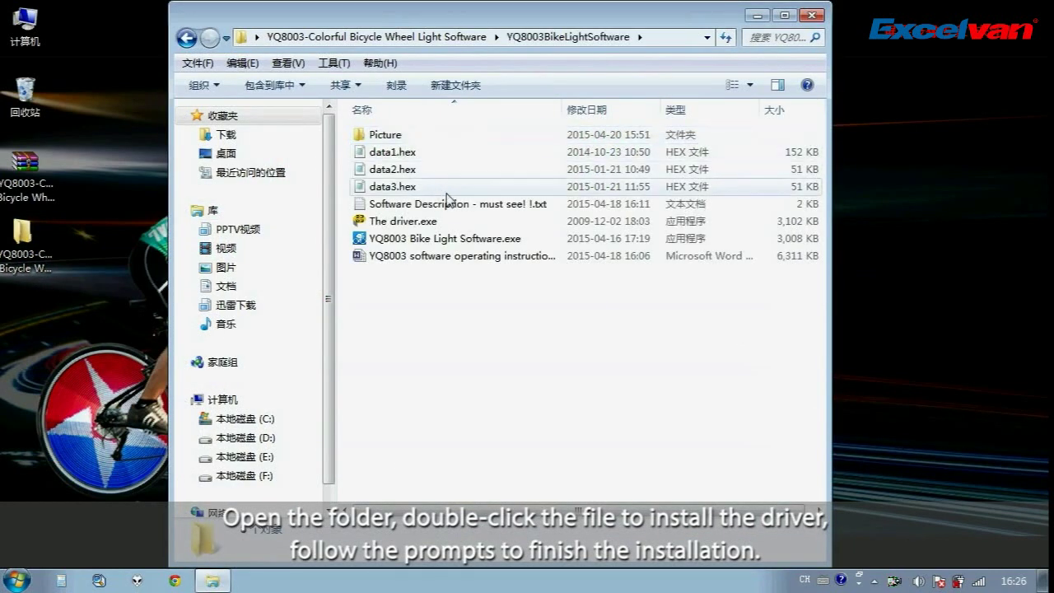
{"action": "left_click", "coordinate": [447, 228]}
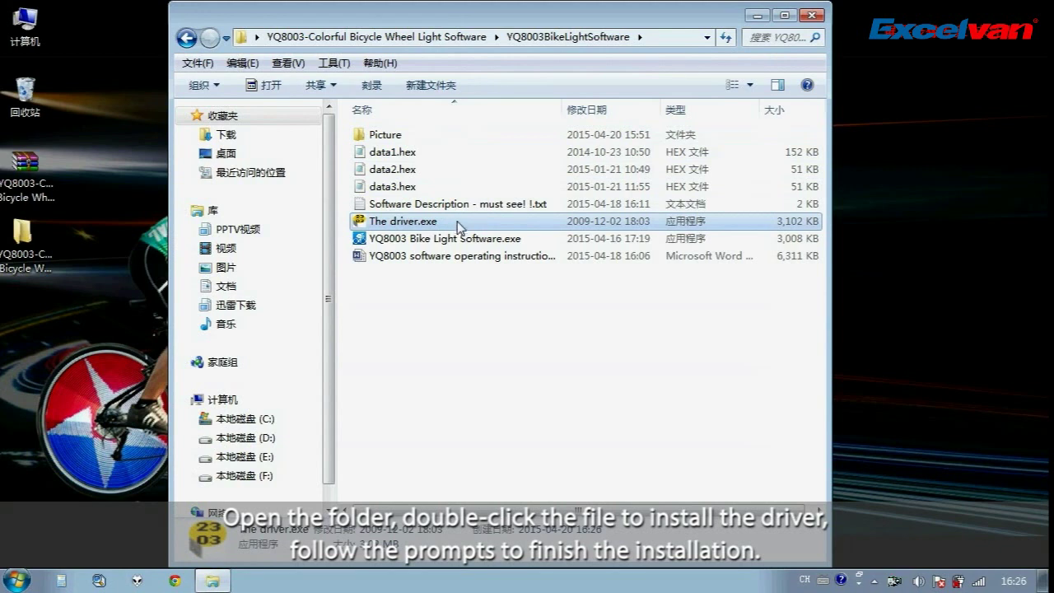
{"action": "double_click", "coordinate": [458, 224]}
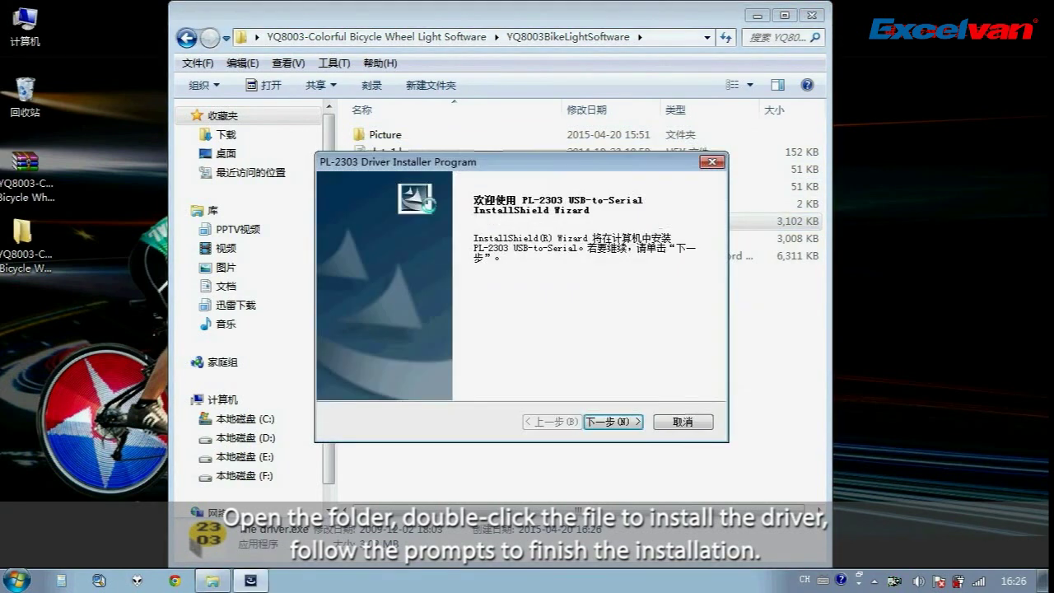
{"action": "left_click", "coordinate": [613, 421]}
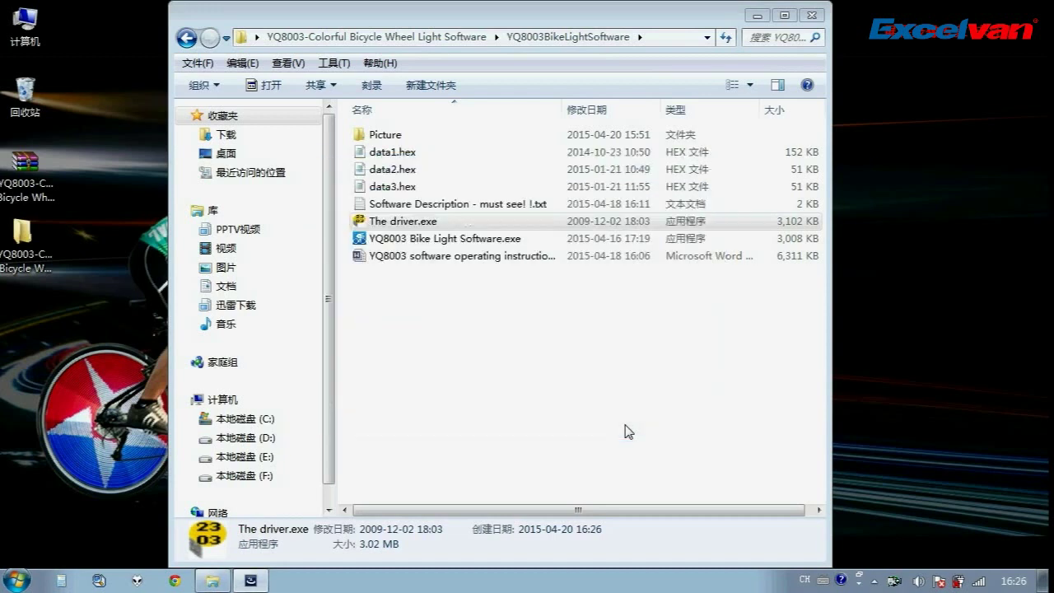
{"action": "left_click", "coordinate": [612, 422]}
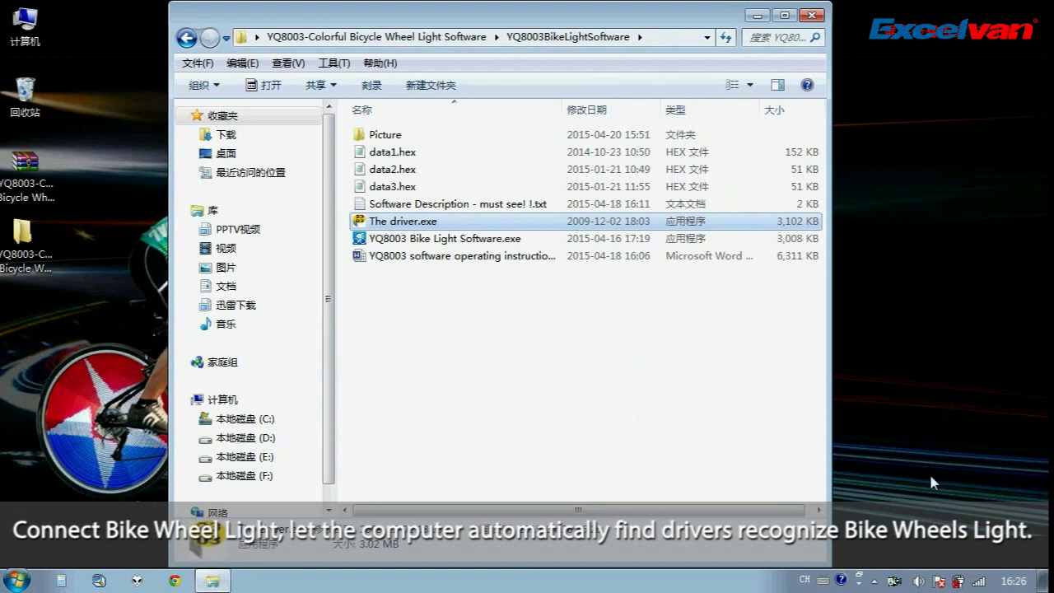
Disconnect the computer from the "hello world" wireless network.
{"action": "left_click", "coordinate": [980, 582]}
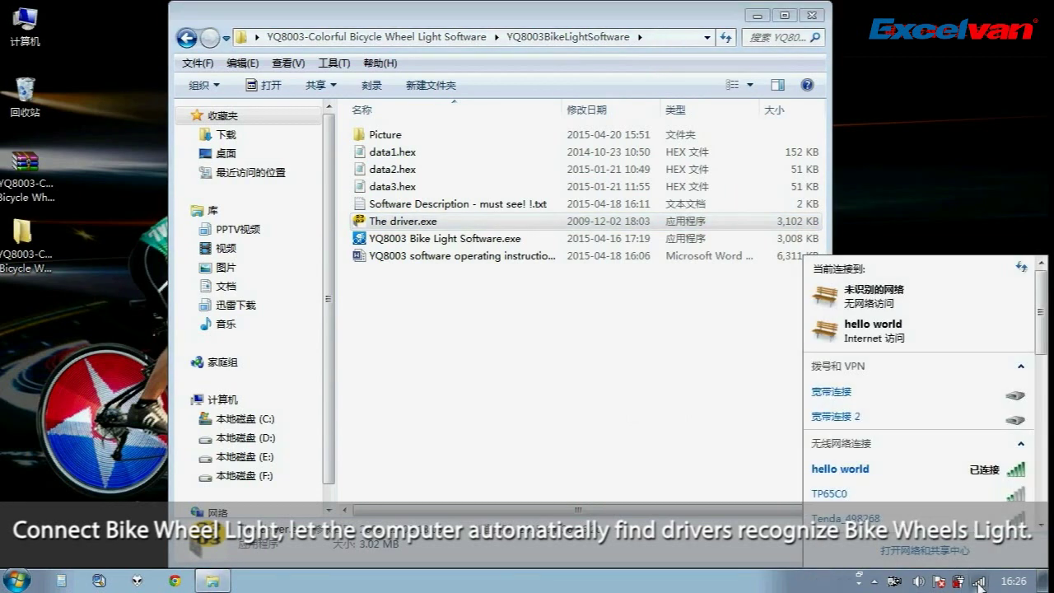
{"action": "left_click", "coordinate": [982, 476]}
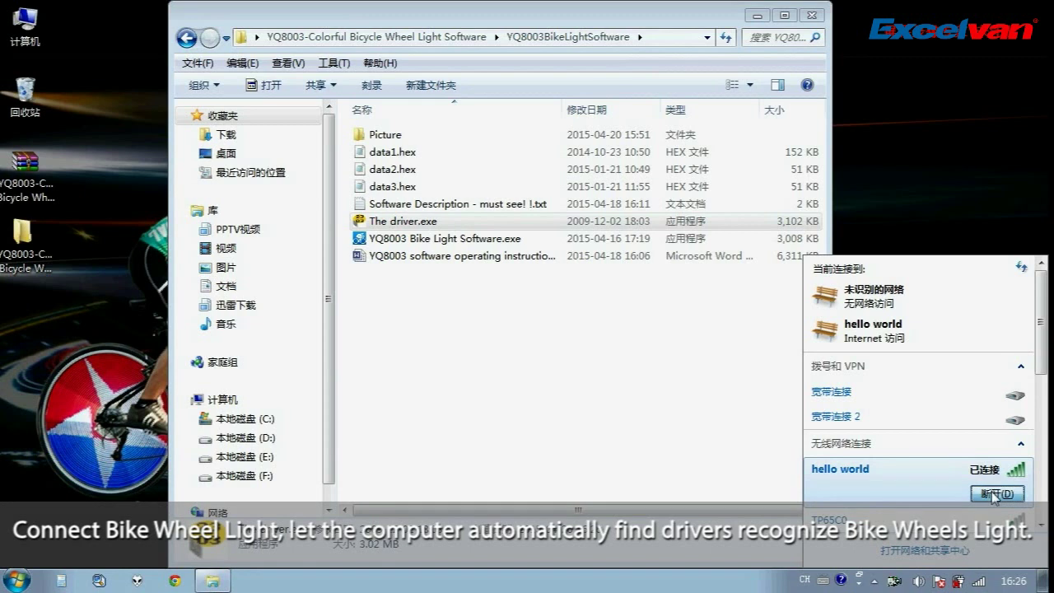
{"action": "left_click", "coordinate": [995, 494]}
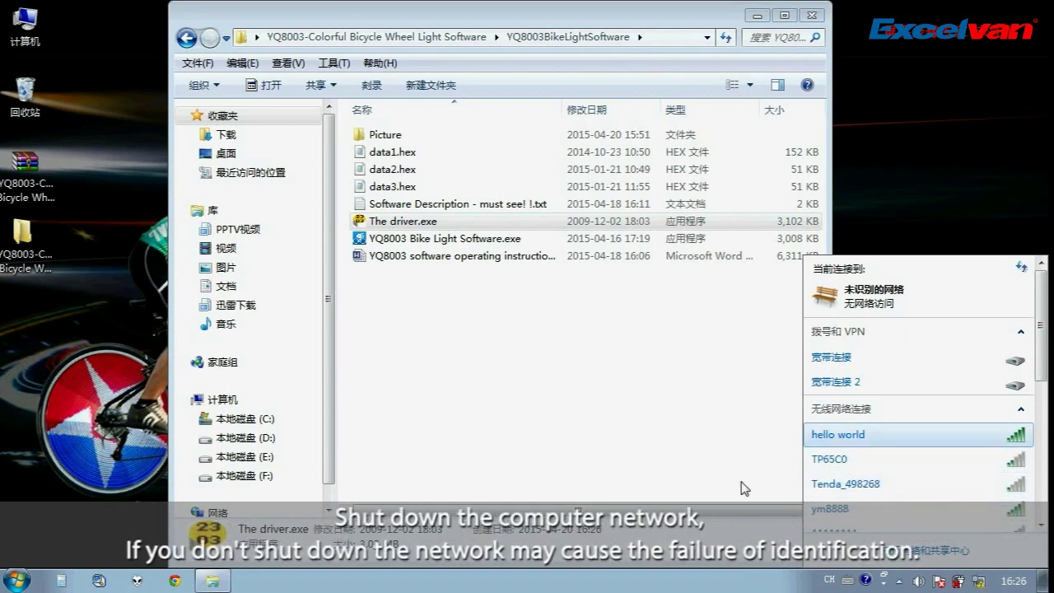
{"action": "left_click", "coordinate": [744, 487]}
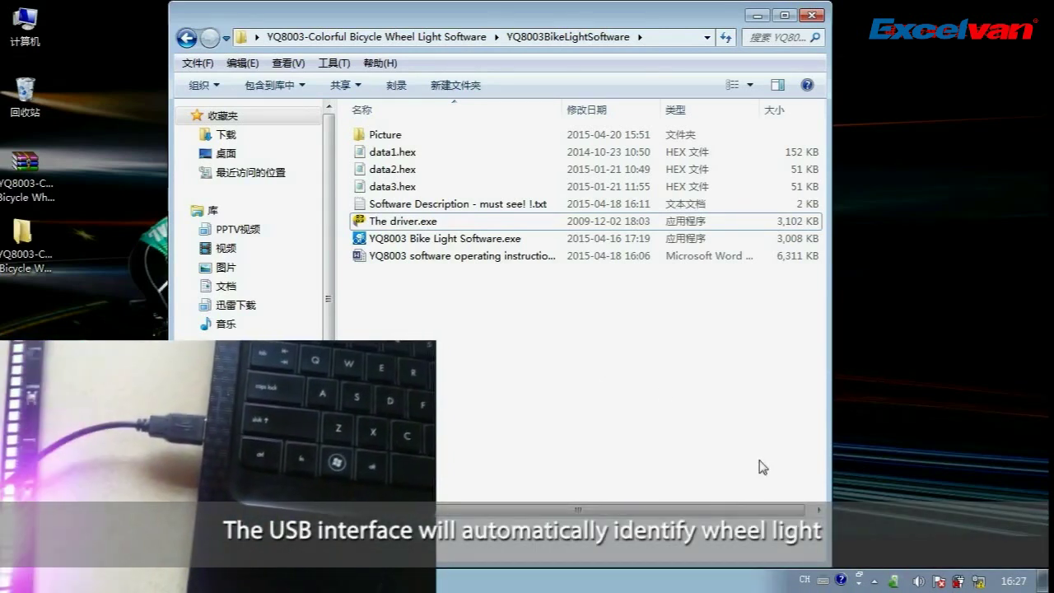
Check the wheel light's driver installation status, close it, and reconnect to the "hello world" wireless network.
{"action": "left_click", "coordinate": [895, 580]}
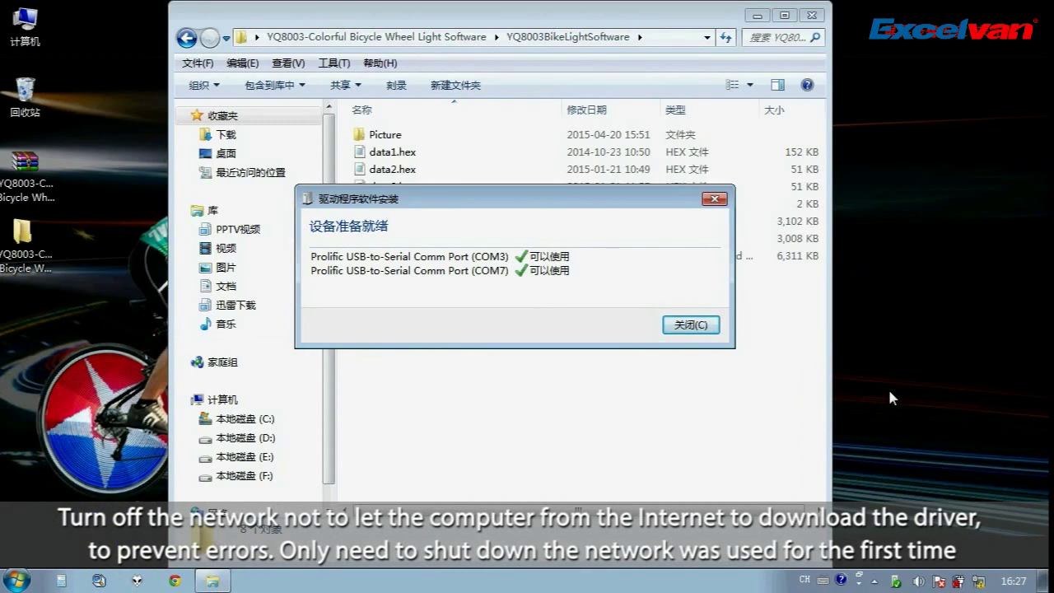
{"action": "left_click", "coordinate": [690, 326]}
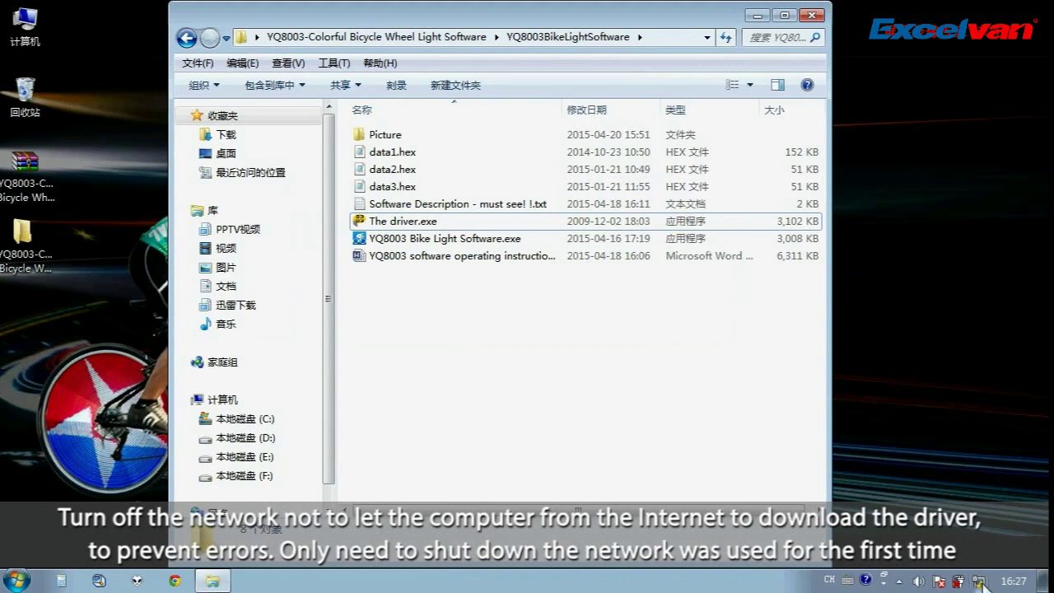
{"action": "left_click", "coordinate": [979, 581]}
{"action": "left_click", "coordinate": [968, 449]}
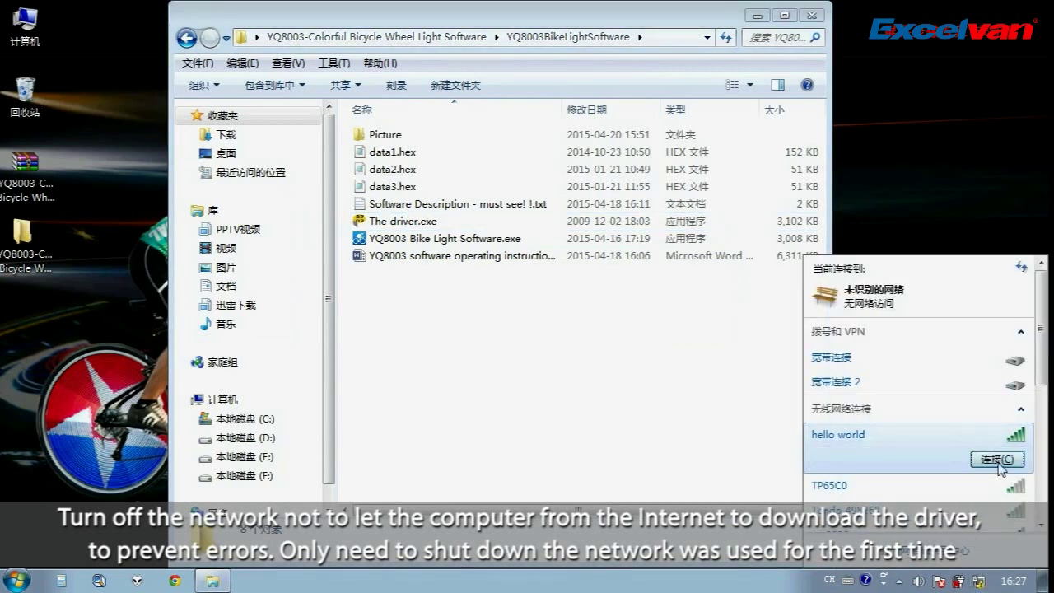
{"action": "left_click", "coordinate": [998, 460]}
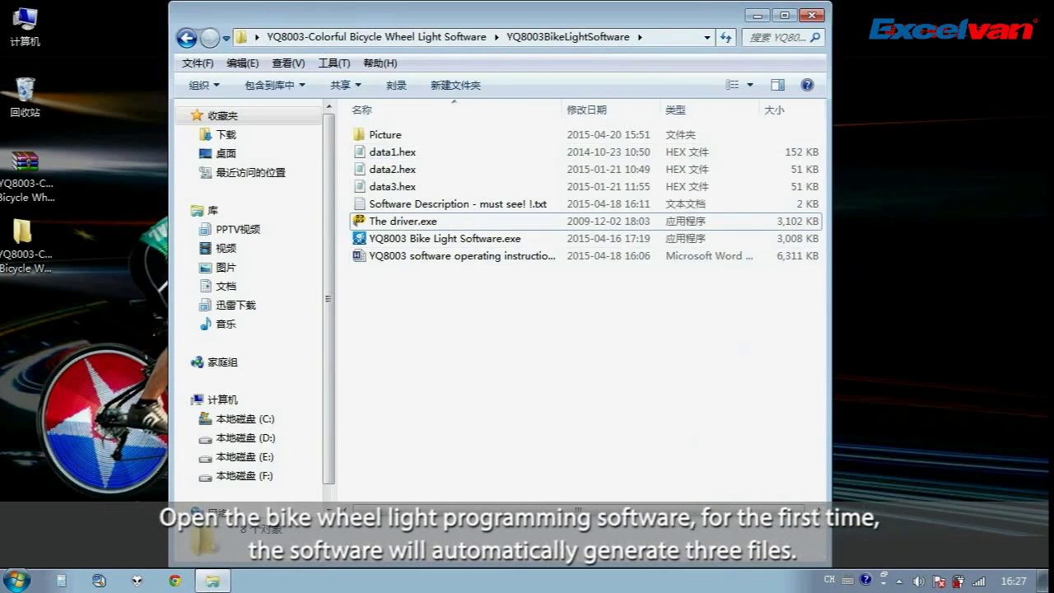
Launch YQ8003 Bike Light Software.exe for the first time so it generates its support files, and close it.
{"action": "left_click", "coordinate": [402, 221]}
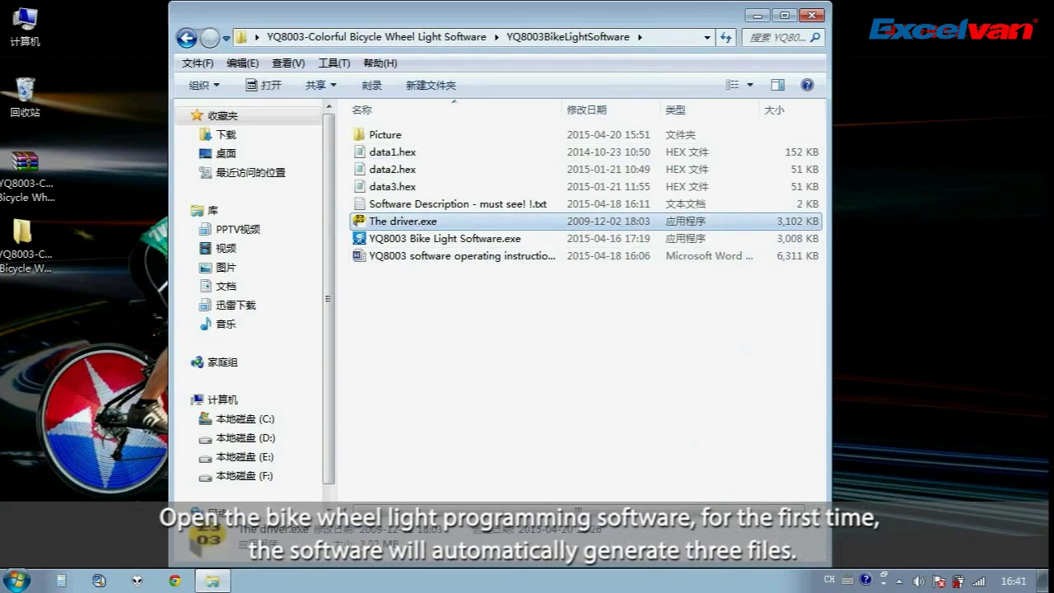
{"action": "left_click", "coordinate": [379, 240]}
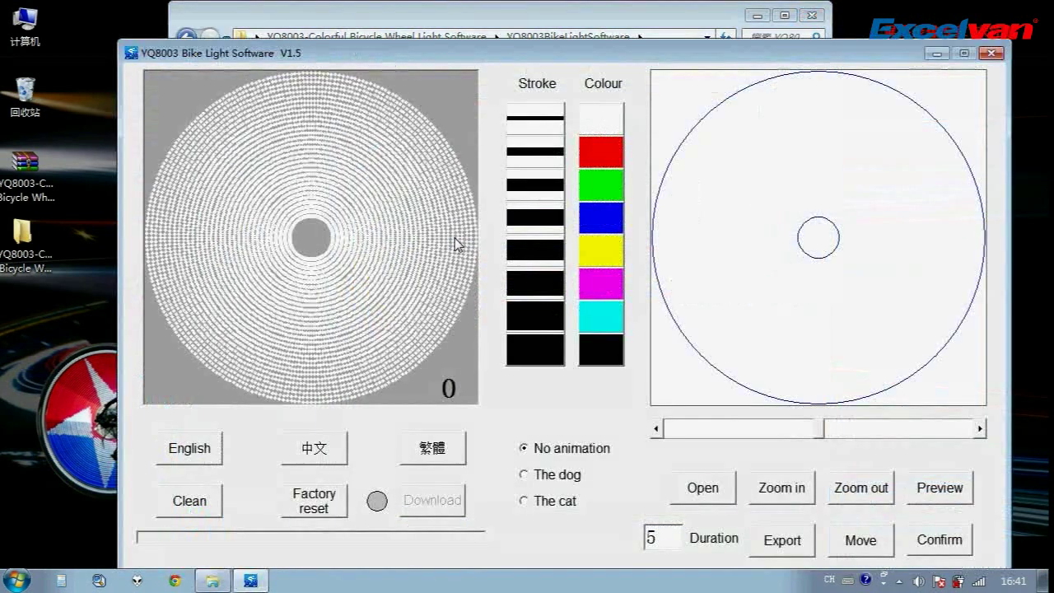
{"action": "left_click", "coordinate": [991, 53]}
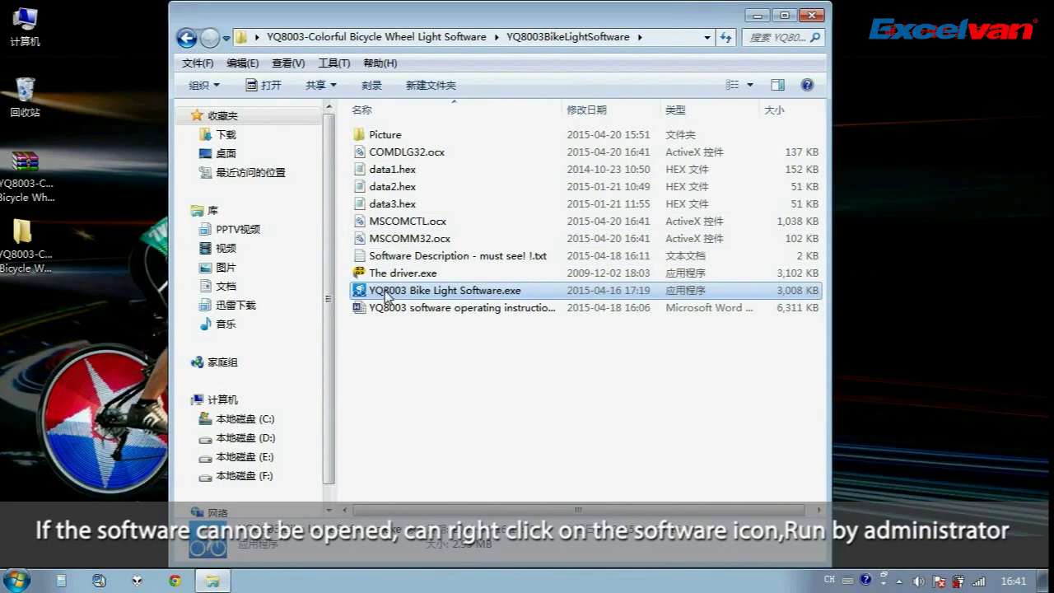
Run YQ8003 Bike Light Software.exe as administrator and close the program window.
{"action": "right_click", "coordinate": [387, 293]}
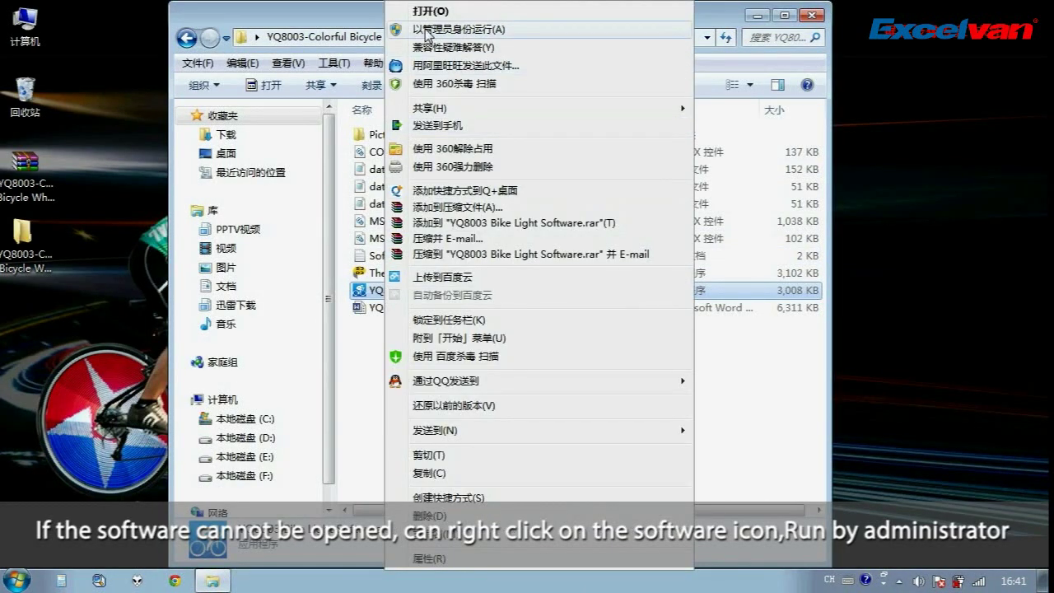
{"action": "left_click", "coordinate": [523, 34]}
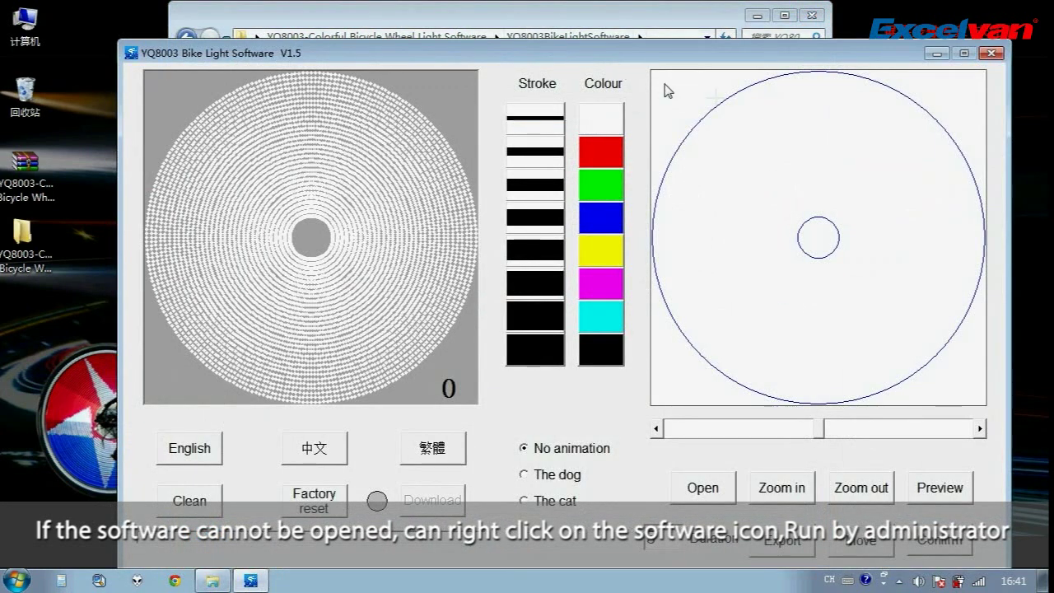
{"action": "left_click", "coordinate": [992, 53]}
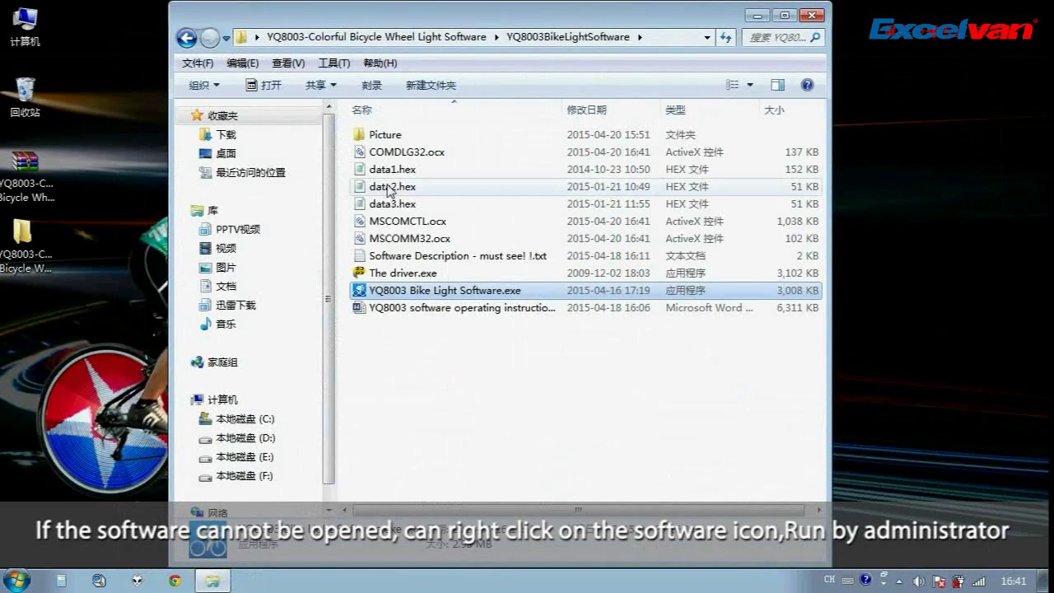
Set YQ8003 Bike Light Software.exe to run in Windows XP (Service Pack 3) compatibility mode as administrator, and test that it launches.
{"action": "right_click", "coordinate": [389, 296]}
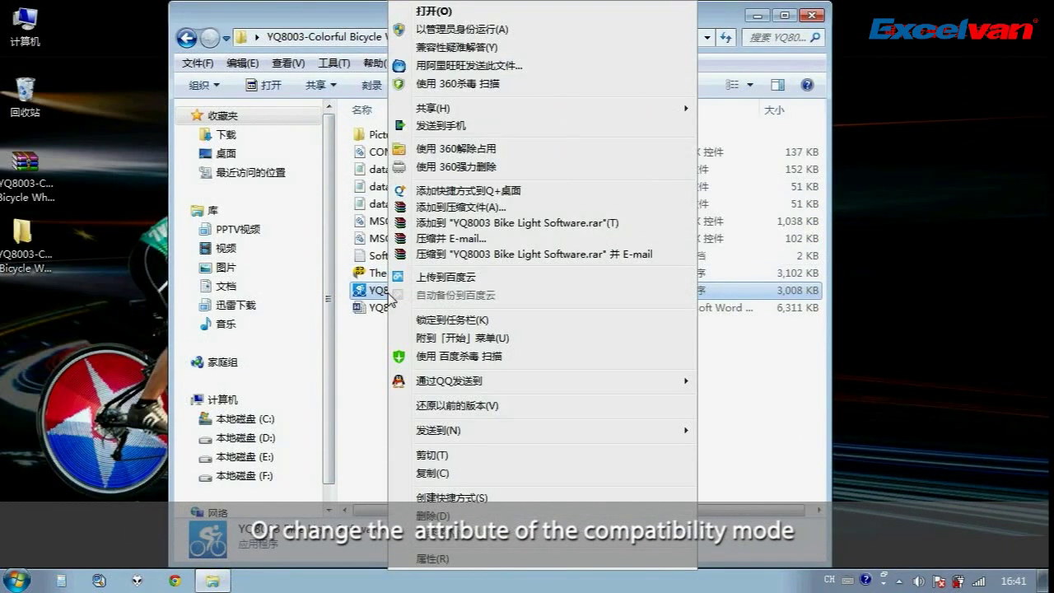
{"action": "left_click", "coordinate": [443, 558]}
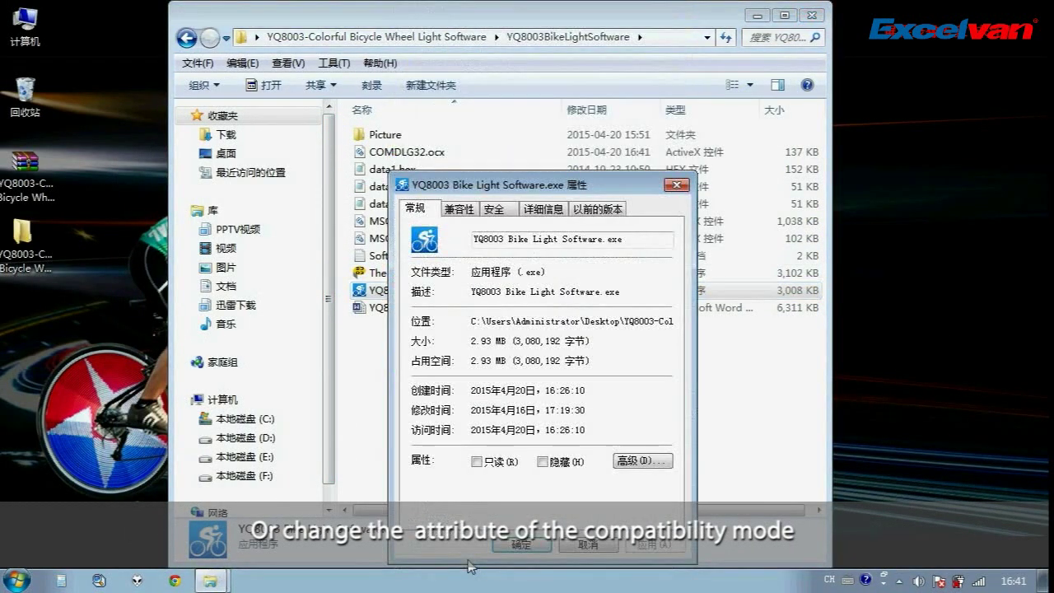
{"action": "left_click", "coordinate": [459, 211]}
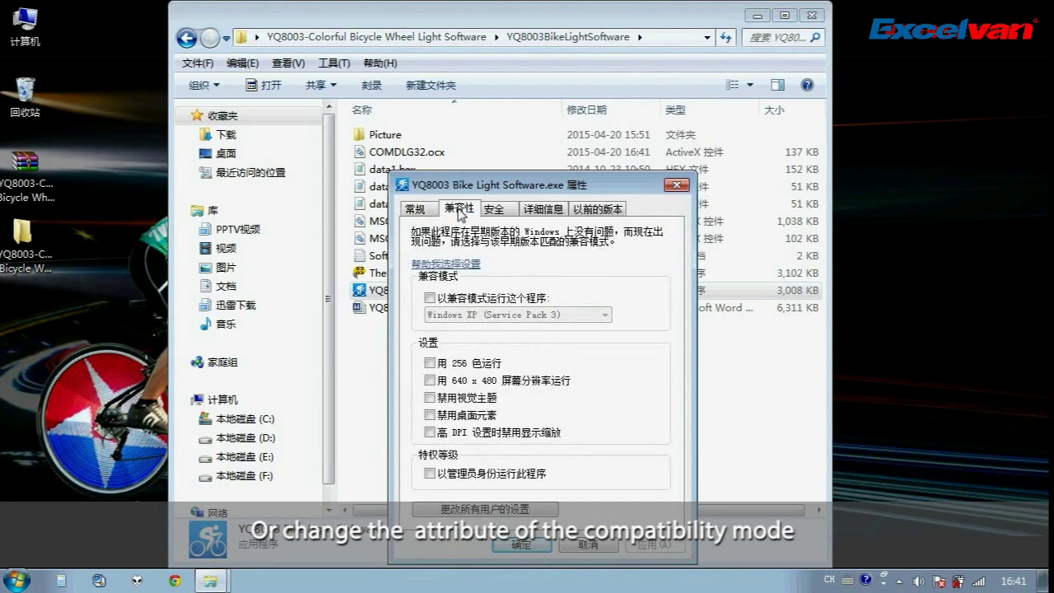
{"action": "left_click", "coordinate": [430, 298]}
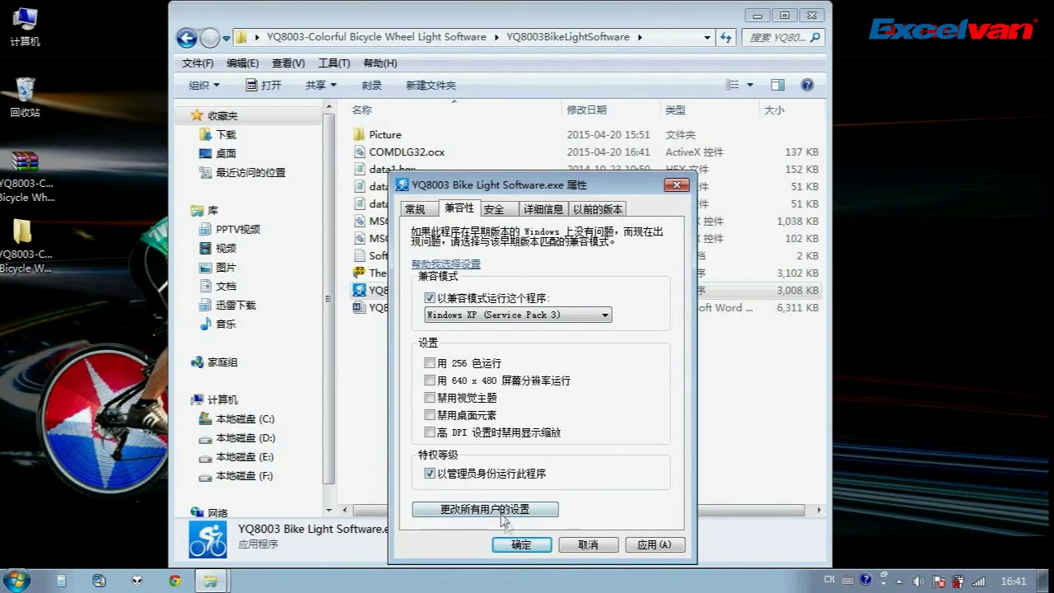
{"action": "left_click", "coordinate": [515, 544]}
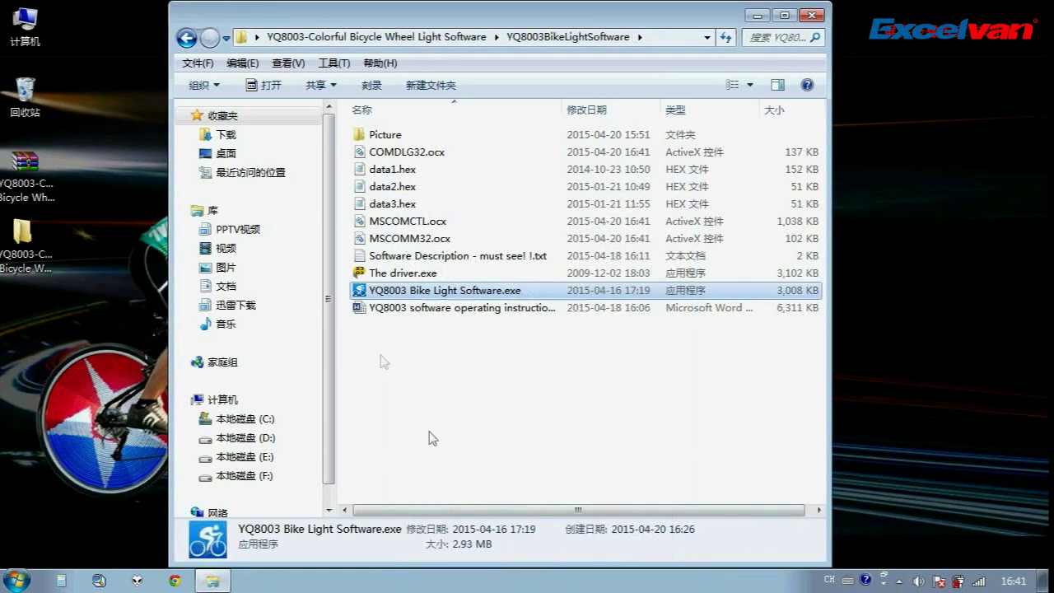
{"action": "double_click", "coordinate": [404, 298]}
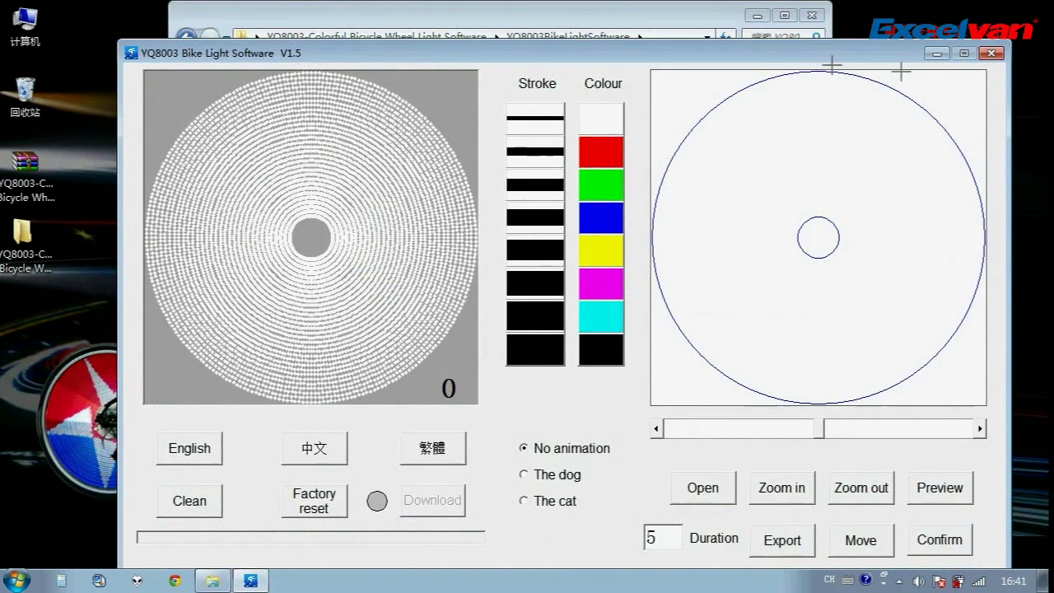
{"action": "left_click", "coordinate": [992, 52]}
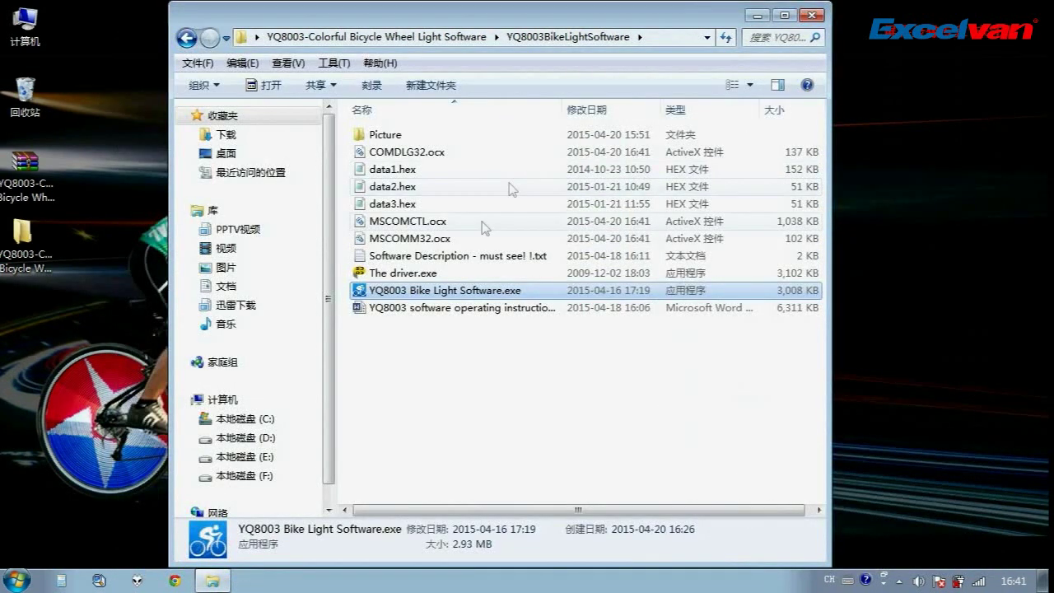
Create a desktop shortcut for YQ8003 Bike Light Software.exe.
{"action": "right_click", "coordinate": [411, 298]}
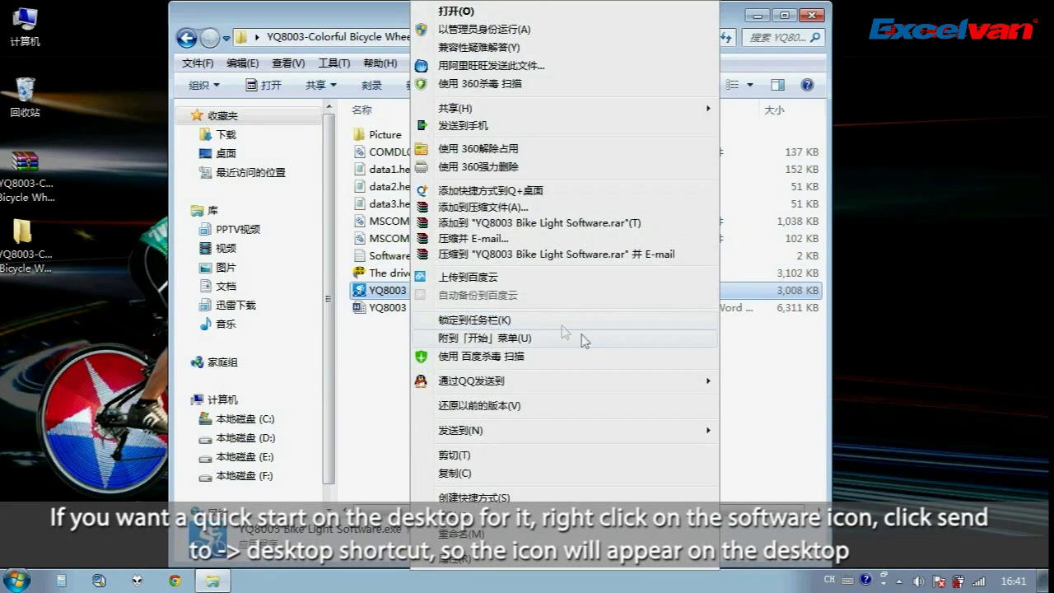
{"action": "mouse_move", "coordinate": [631, 431]}
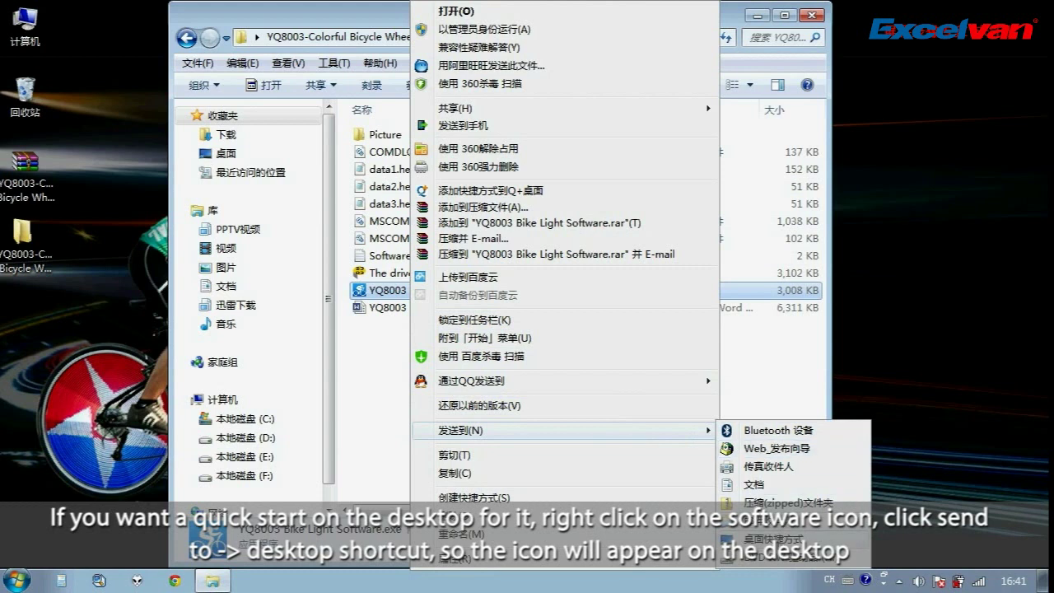
{"action": "left_click", "coordinate": [770, 539]}
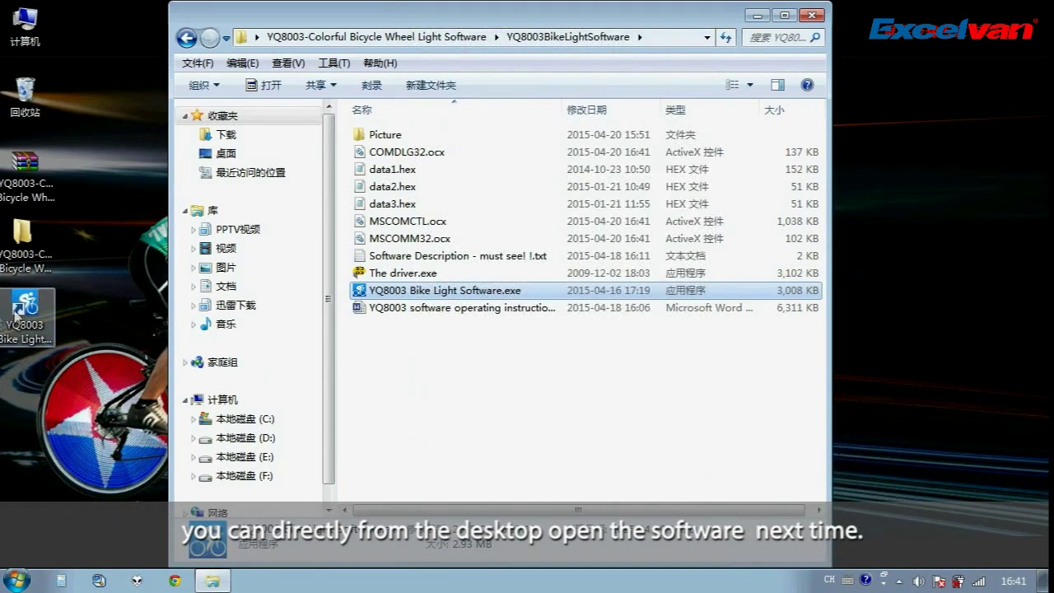
Close the folder window, launch YQ8003 Bike Light Software from its desktop shortcut, and reposition its window to fit the screen.
{"action": "left_click", "coordinate": [811, 15]}
{"action": "double_click", "coordinate": [24, 309]}
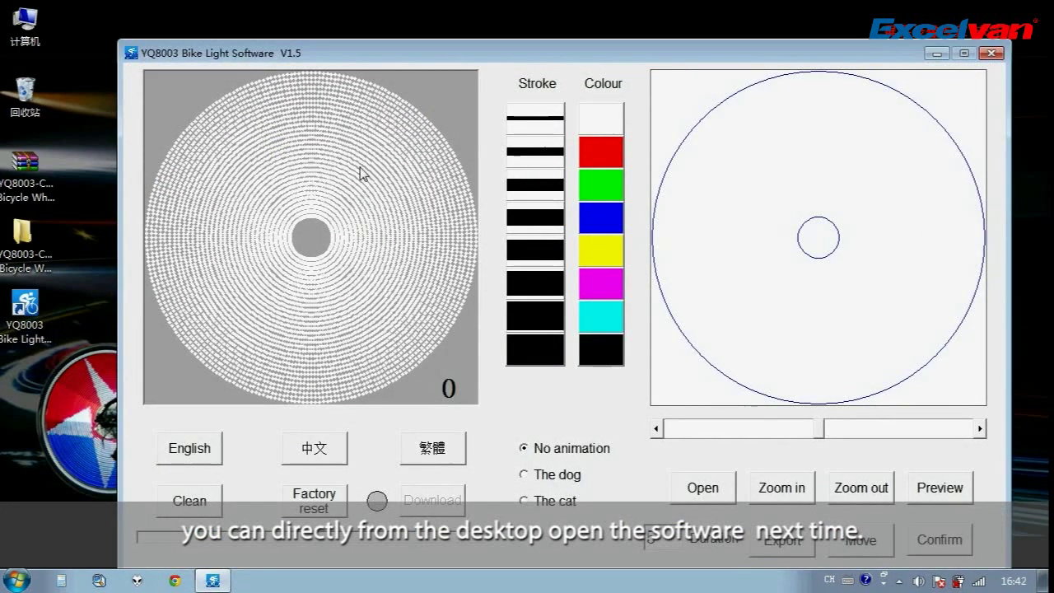
{"action": "left_click_drag", "start_coordinate": [609, 52], "coordinate": [590, 28]}
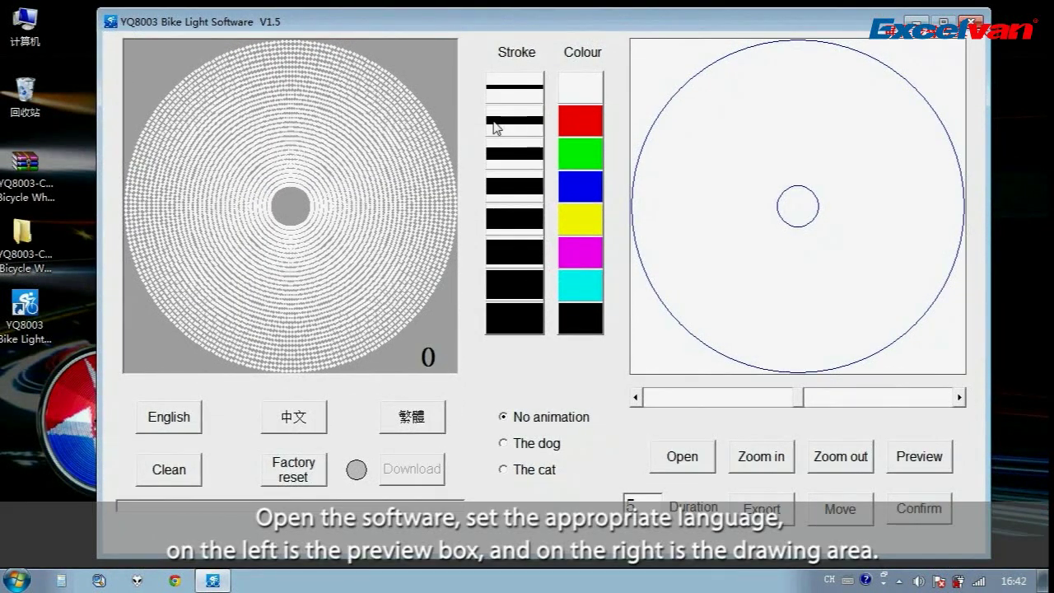
Try the Simplified and Traditional Chinese interface languages and return the interface to English.
{"action": "left_click", "coordinate": [298, 422]}
{"action": "left_click", "coordinate": [395, 425]}
{"action": "left_click", "coordinate": [156, 419]}
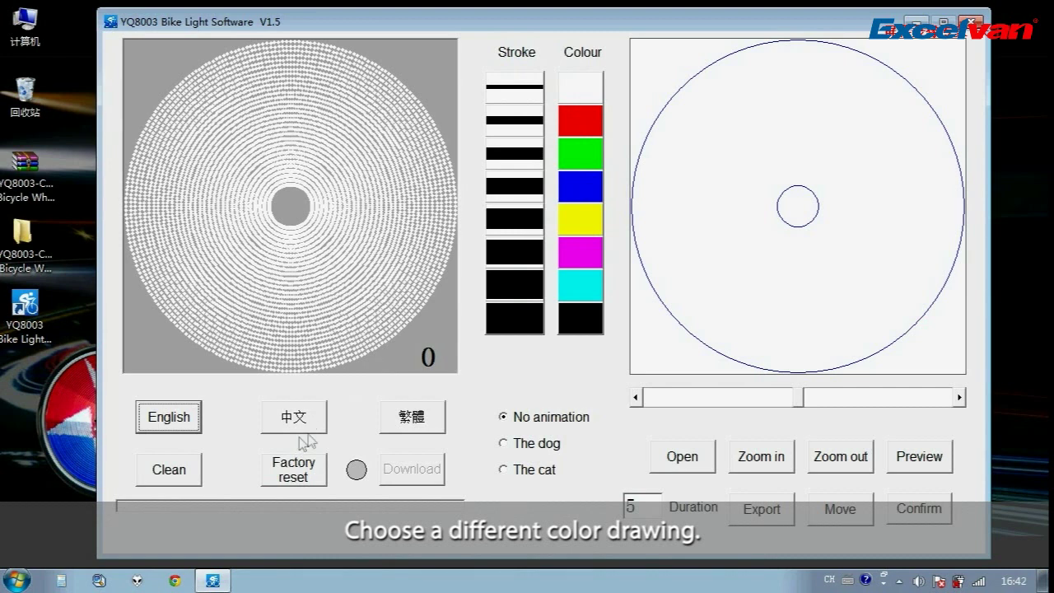
Try the dog animation and switch the selection to the cat animation.
{"action": "left_click", "coordinate": [534, 447]}
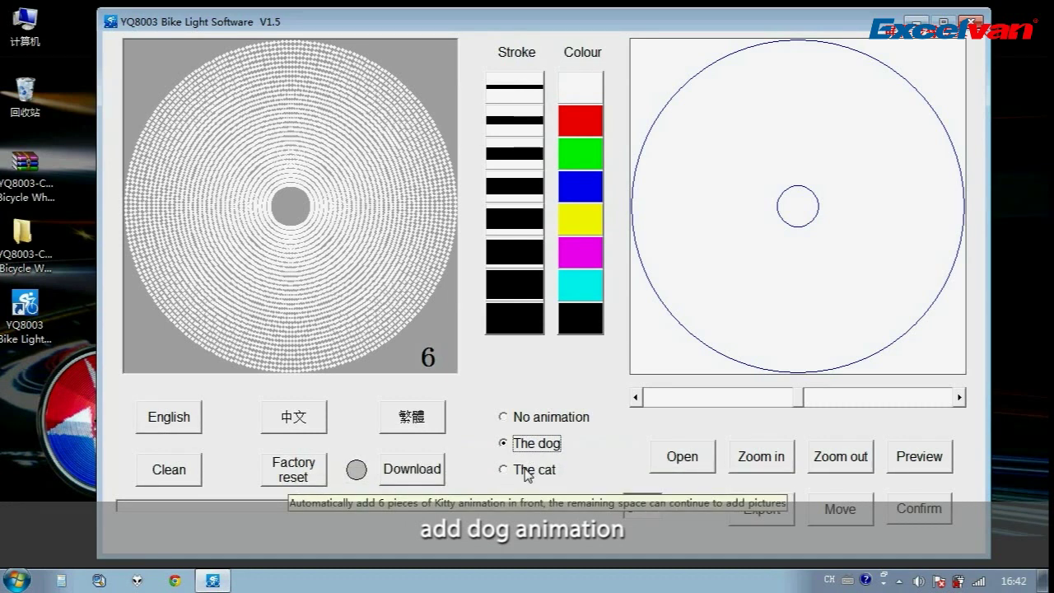
{"action": "left_click", "coordinate": [526, 469]}
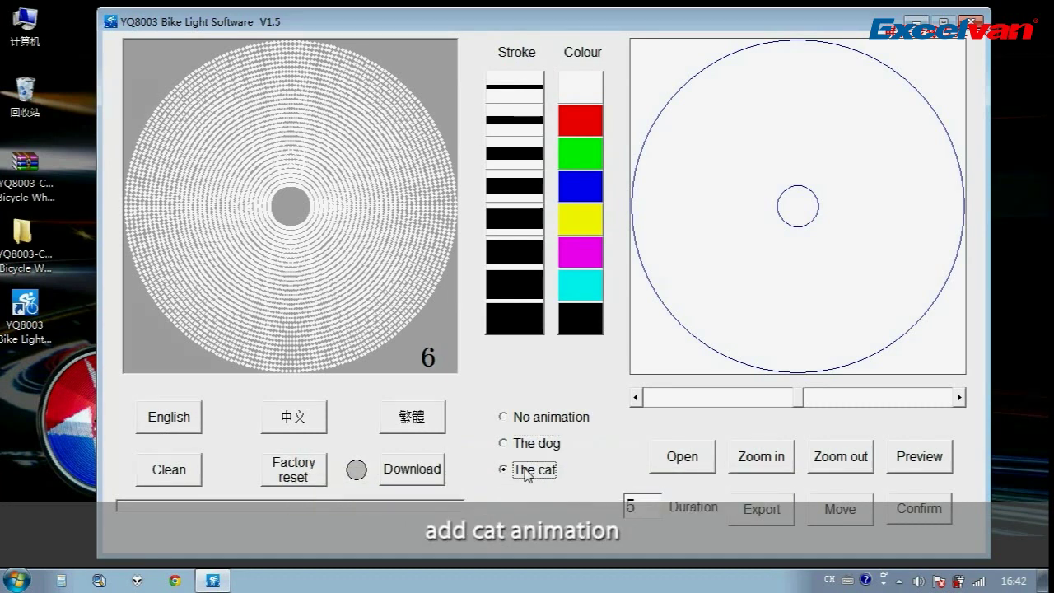
Turn off the animation and fill the blank canvas with magenta using the thickest stroke.
{"action": "left_click", "coordinate": [527, 421]}
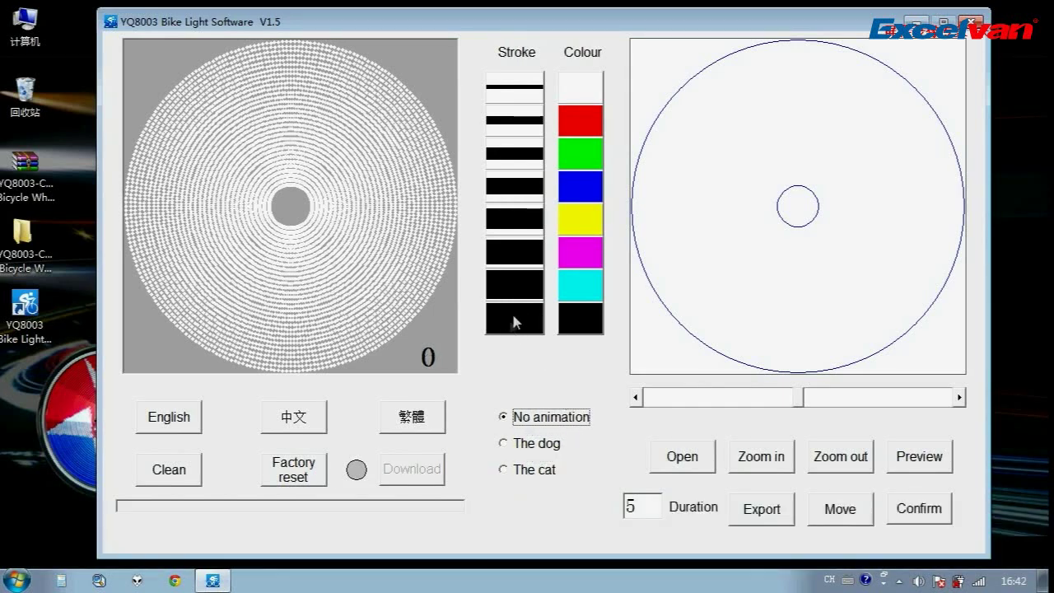
{"action": "left_click", "coordinate": [512, 323]}
{"action": "left_click", "coordinate": [583, 259]}
{"action": "left_click", "coordinate": [705, 228]}
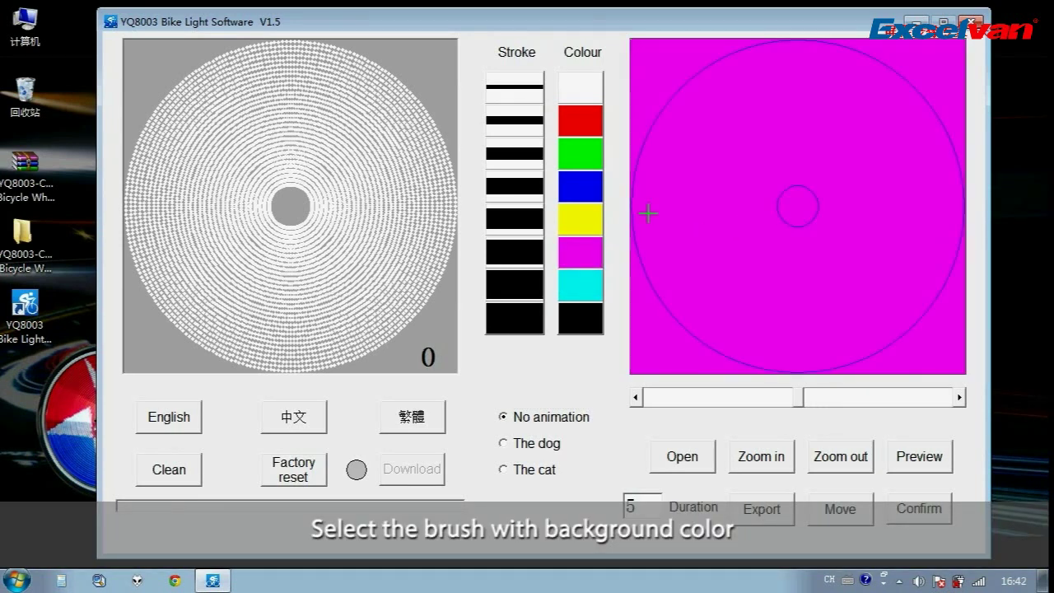
Try yellow, blue and green canvas backgrounds, and finish with a cyan background.
{"action": "left_click", "coordinate": [601, 227]}
{"action": "left_click", "coordinate": [692, 177]}
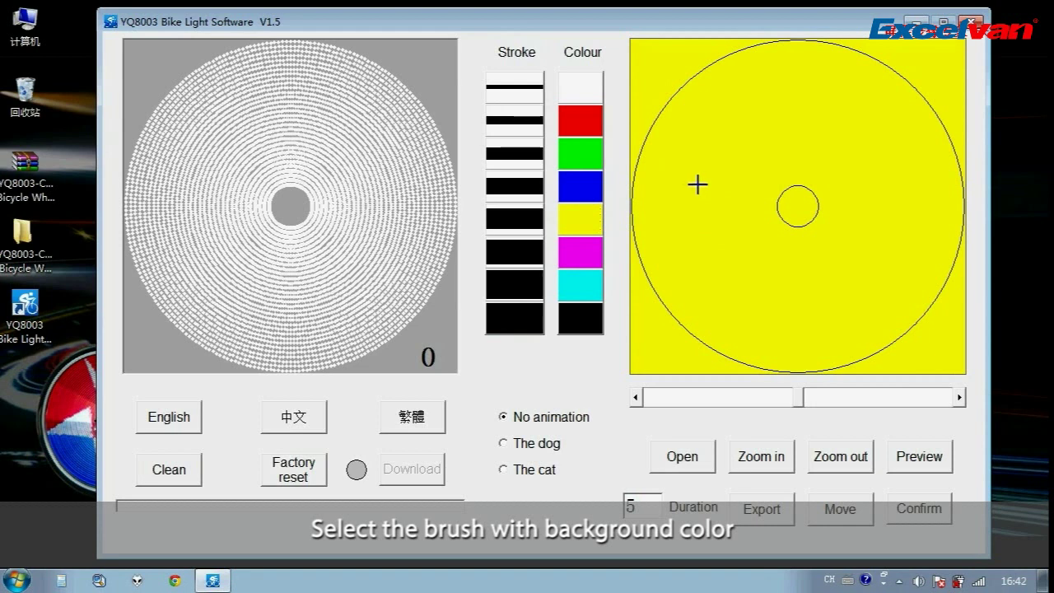
{"action": "left_click", "coordinate": [589, 188]}
{"action": "left_click", "coordinate": [715, 161]}
{"action": "left_click", "coordinate": [583, 154]}
{"action": "left_click", "coordinate": [689, 179]}
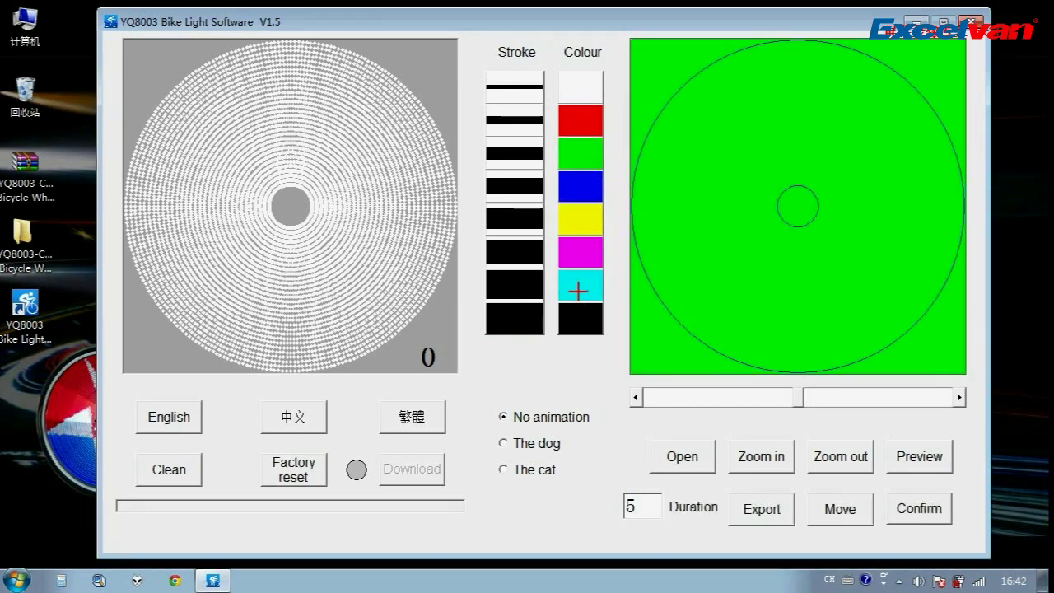
{"action": "left_click", "coordinate": [578, 290]}
{"action": "left_click", "coordinate": [713, 234]}
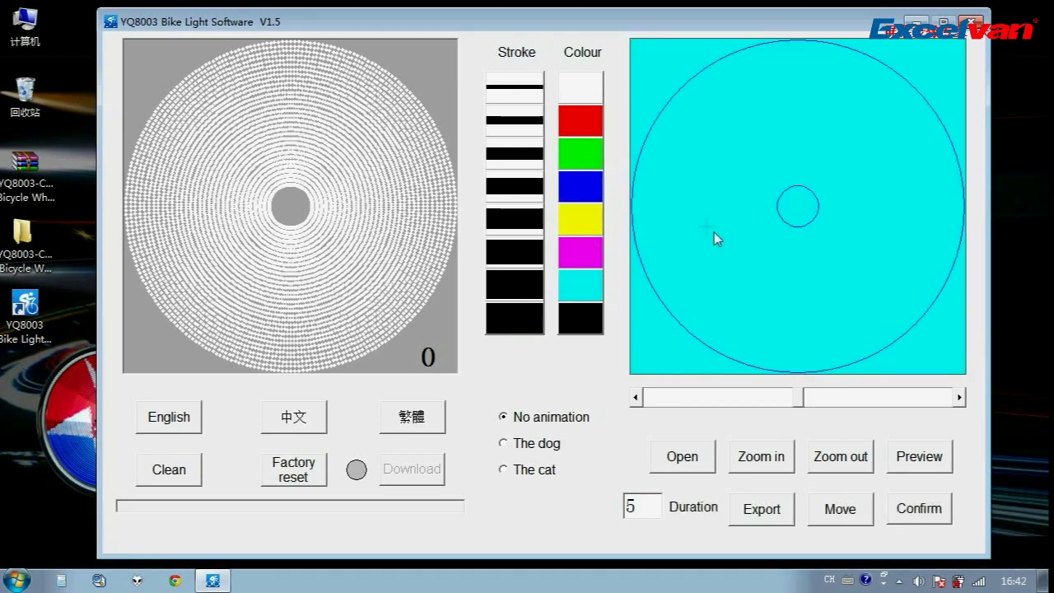
Write a green 1 and a yellow 2 on the cyan canvas using the third-thinnest stroke.
{"action": "left_click", "coordinate": [527, 156]}
{"action": "left_click", "coordinate": [589, 156]}
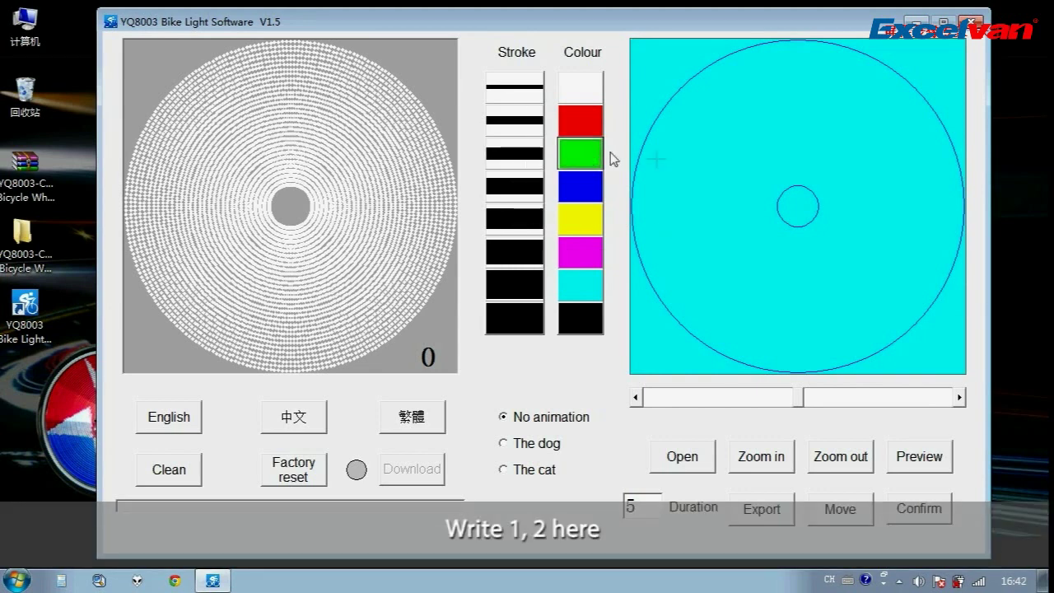
{"action": "left_click_drag", "start_coordinate": [716, 136], "coordinate": [710, 269]}
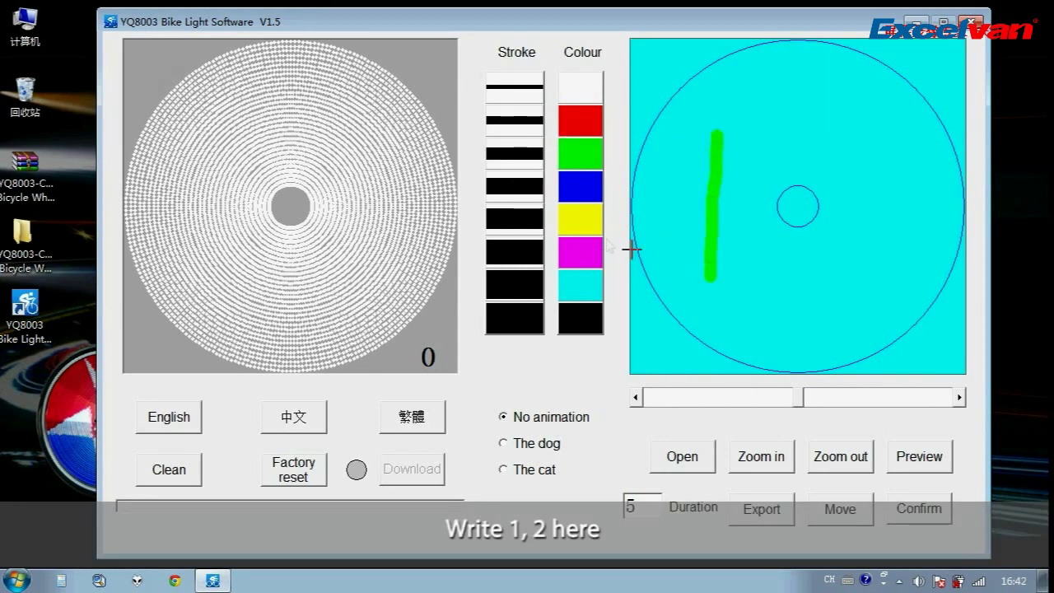
{"action": "left_click", "coordinate": [586, 224]}
{"action": "left_click", "coordinate": [798, 143]}
{"action": "mouse_move", "coordinate": [798, 143]}
{"action": "left_mouse_down"}
{"action": "mouse_move", "coordinate": [835, 285]}
{"action": "mouse_move", "coordinate": [903, 288]}
{"action": "left_mouse_up"}
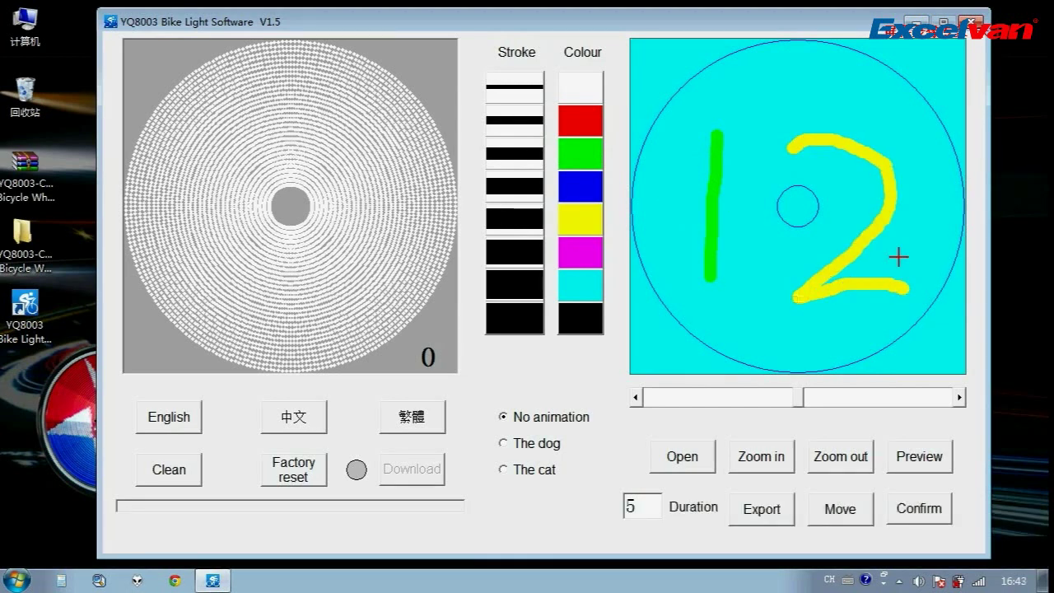
Preview the drawing on the wheel and export it to the desktop as 1.jpg.
{"action": "left_click", "coordinate": [919, 461]}
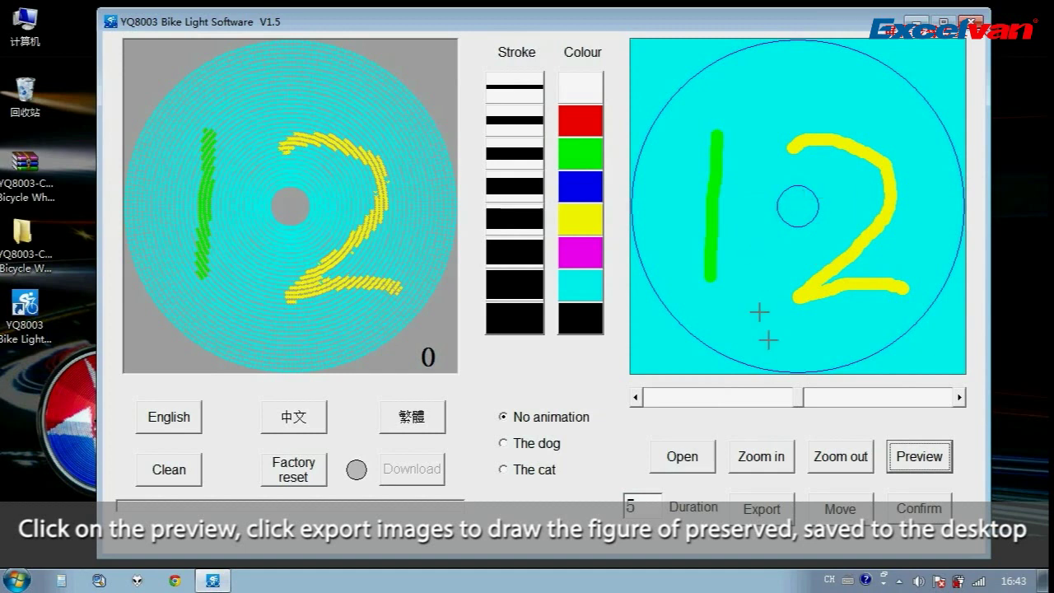
{"action": "left_click", "coordinate": [760, 509]}
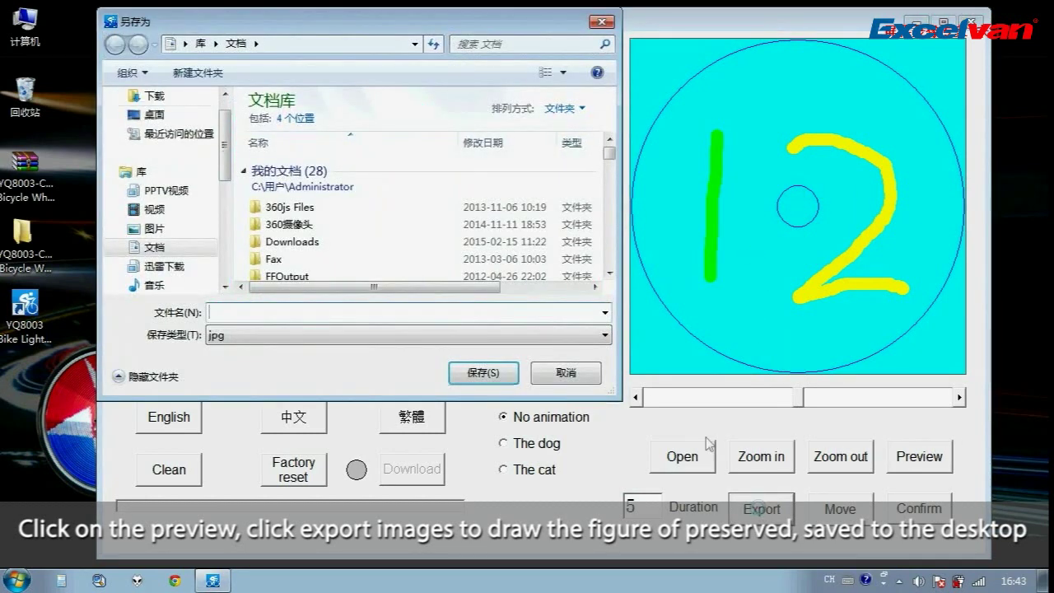
{"action": "left_click", "coordinate": [178, 117]}
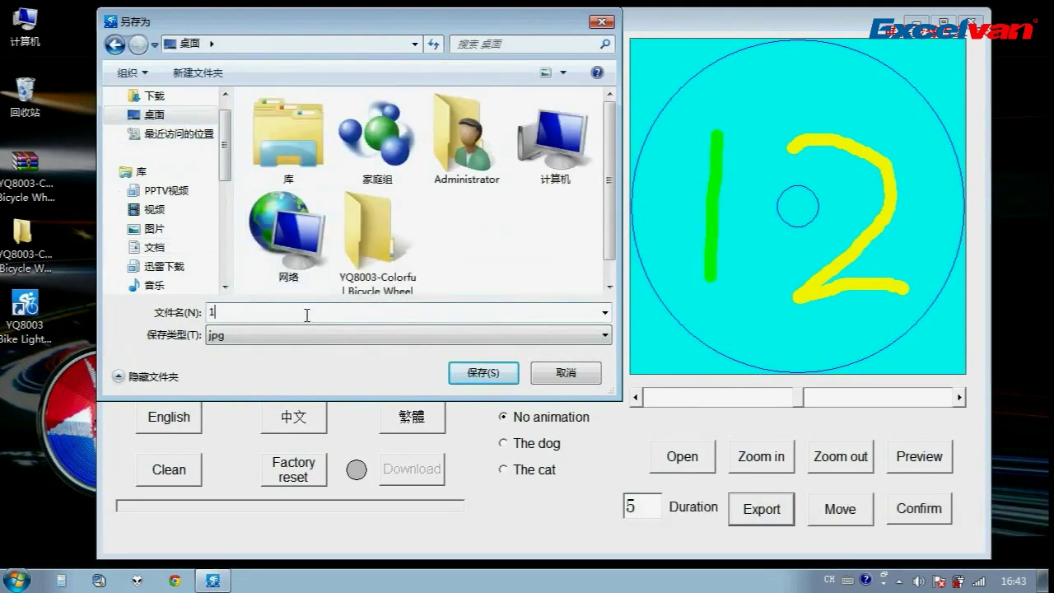
{"action": "left_click", "coordinate": [499, 373]}
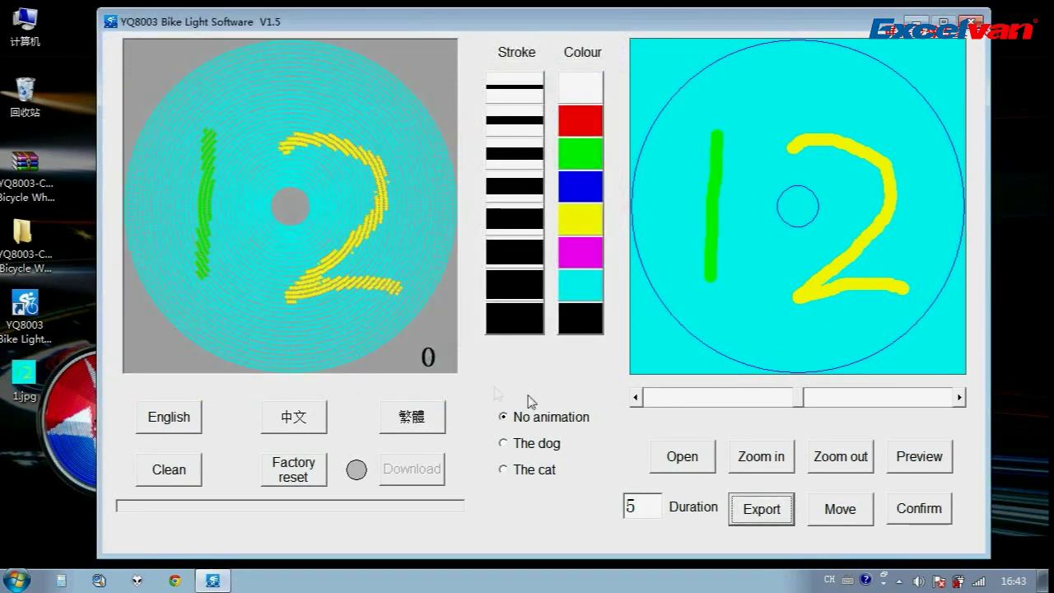
Open the exported 1.jpg from the desktop to check it, and close the photo viewer.
{"action": "left_click", "coordinate": [33, 379]}
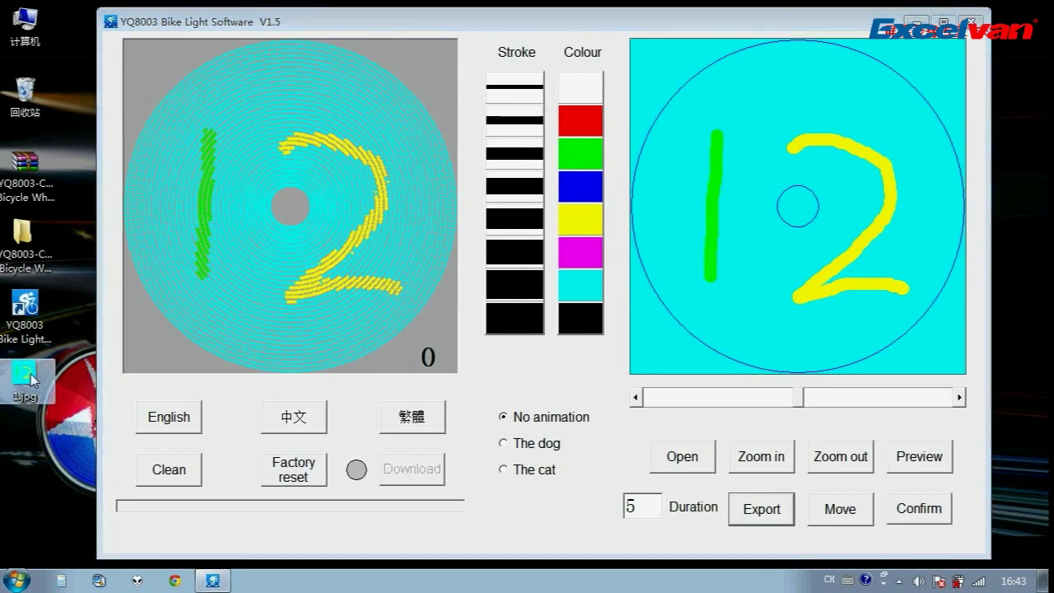
{"action": "double_click", "coordinate": [33, 379]}
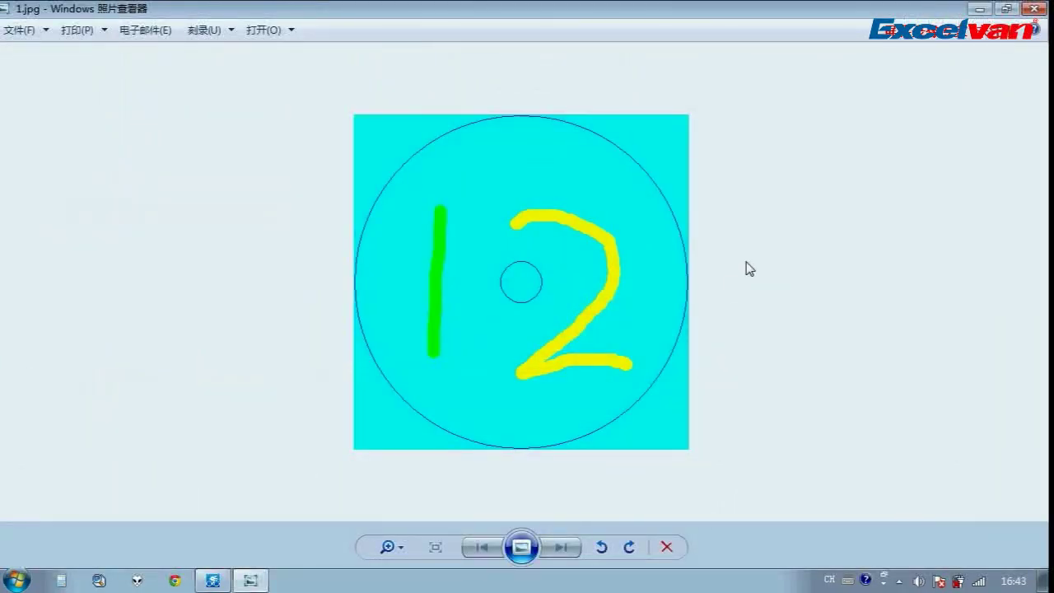
{"action": "left_click", "coordinate": [1032, 8]}
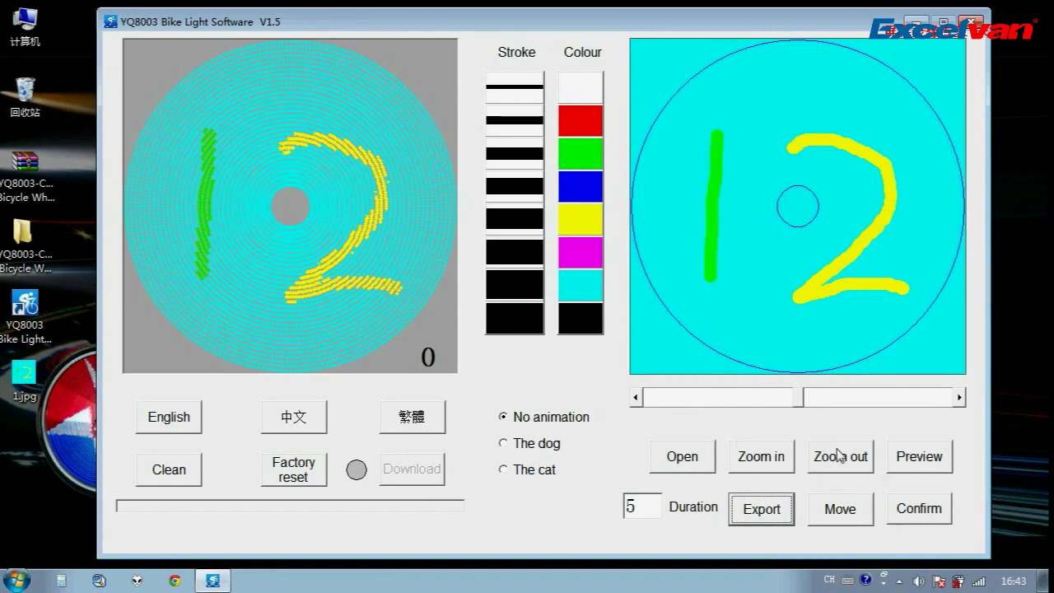
Confirm the drawing as the first wheel picture and load 3.jpg from the software's Picture folder.
{"action": "left_click", "coordinate": [919, 511]}
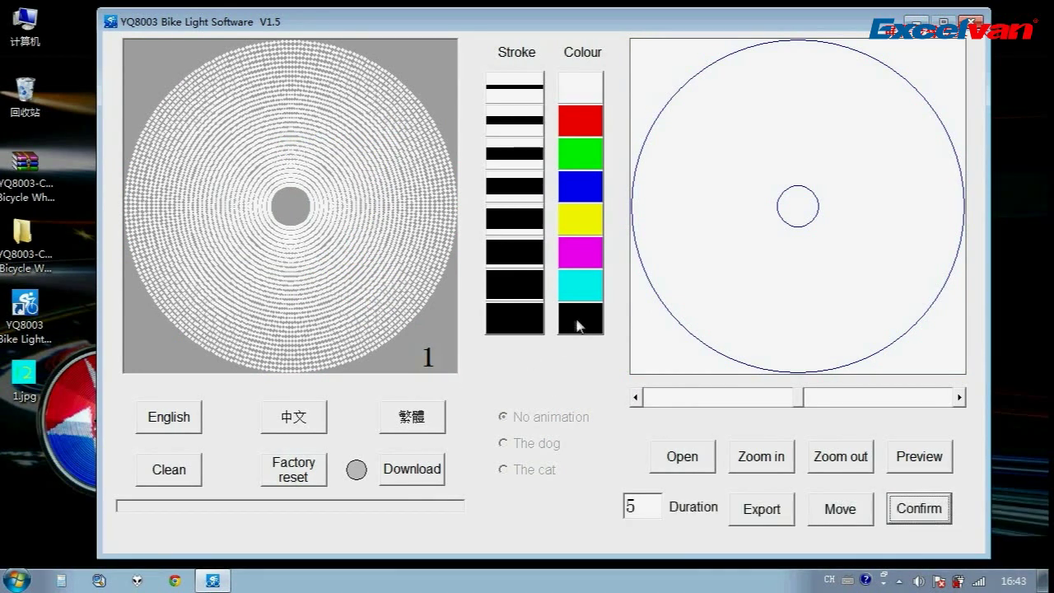
{"action": "left_click", "coordinate": [682, 456]}
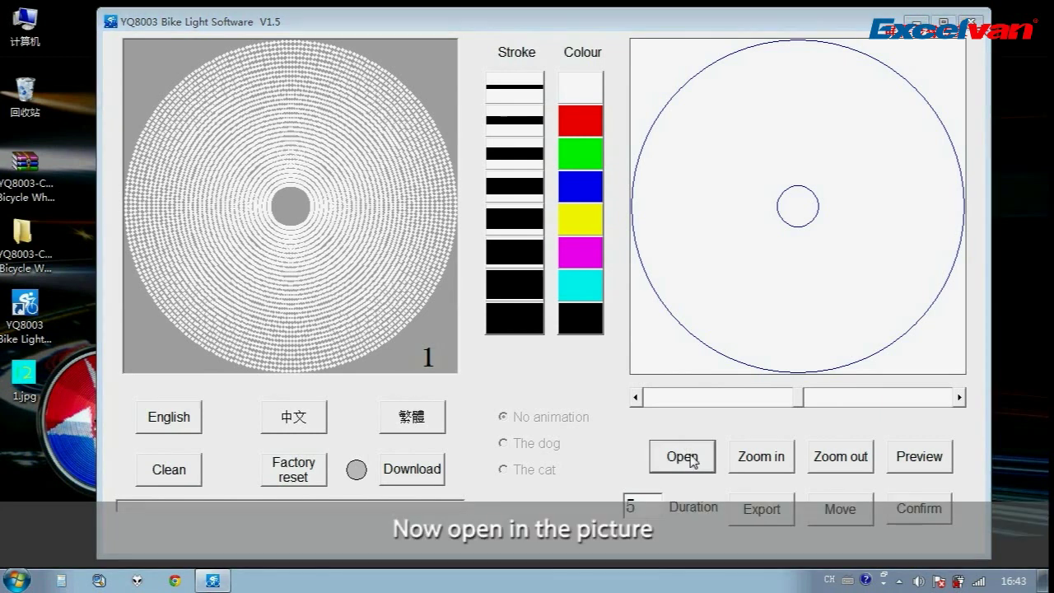
{"action": "double_click", "coordinate": [391, 247]}
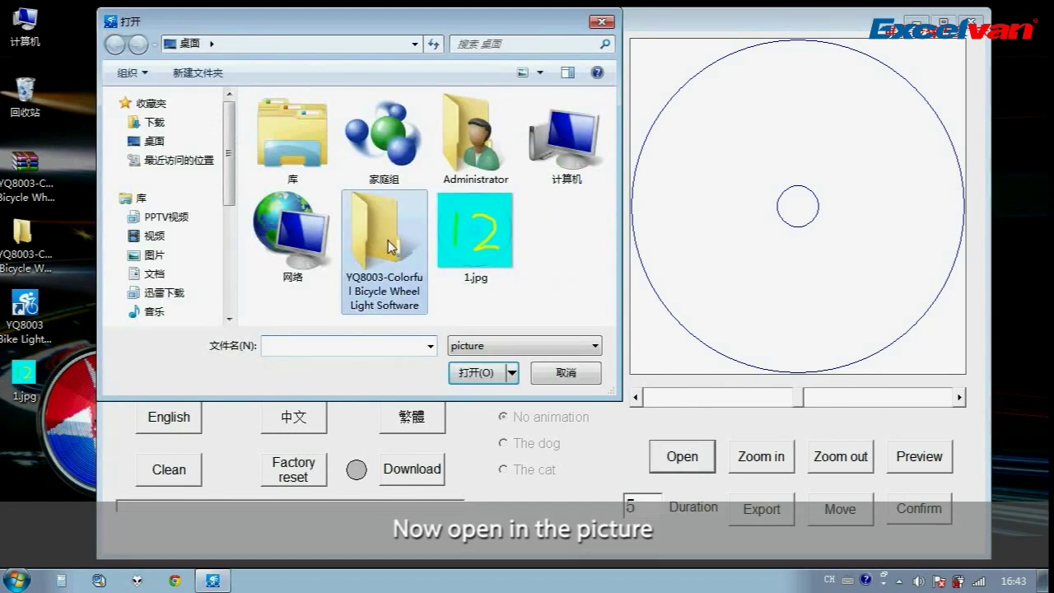
{"action": "left_click", "coordinate": [387, 124]}
{"action": "double_click", "coordinate": [387, 124]}
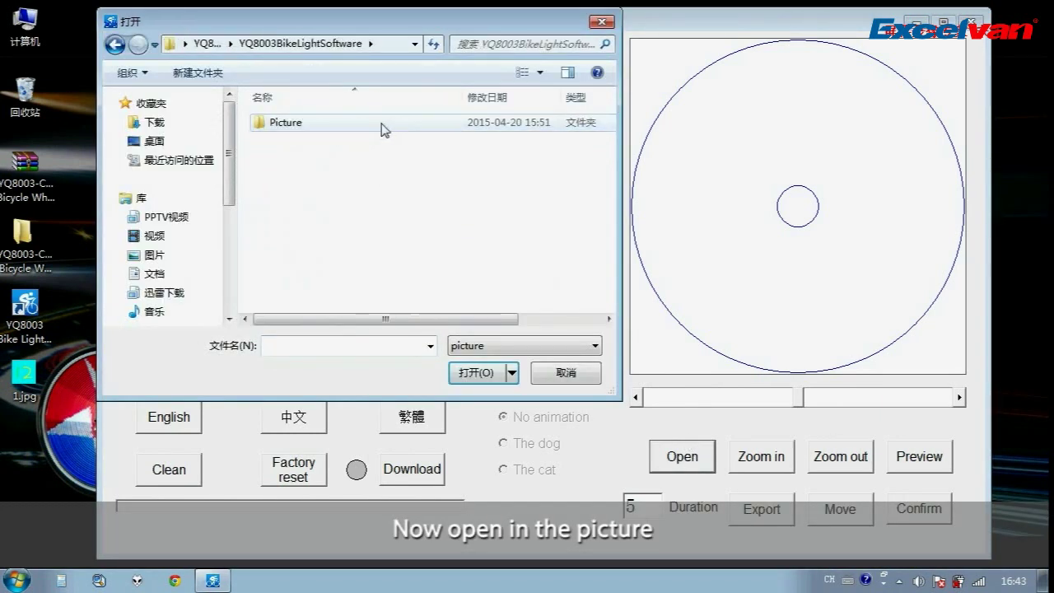
{"action": "double_click", "coordinate": [383, 125]}
{"action": "left_click", "coordinate": [466, 153]}
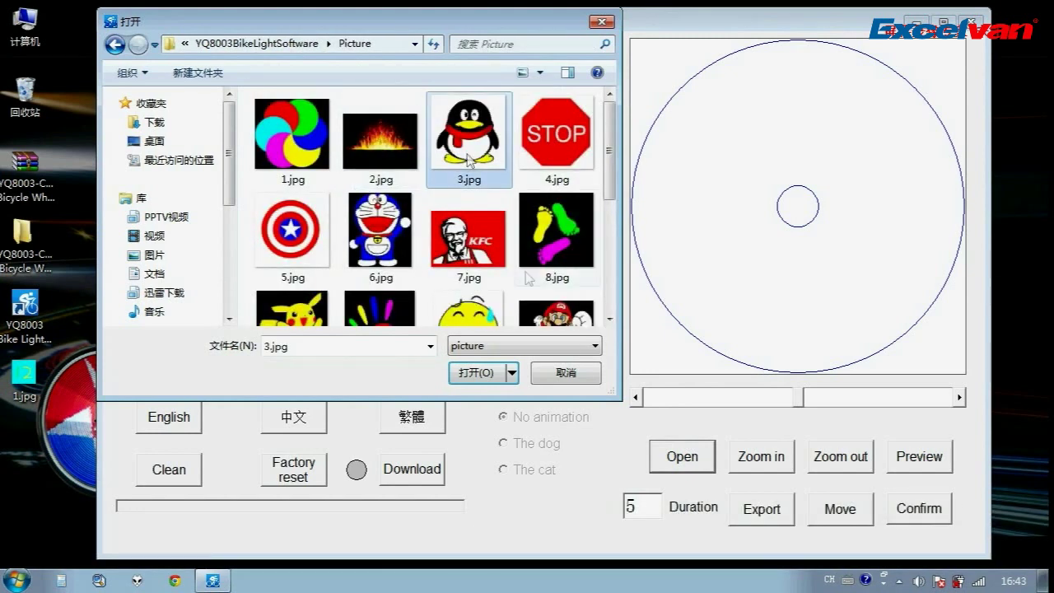
{"action": "left_click", "coordinate": [486, 374]}
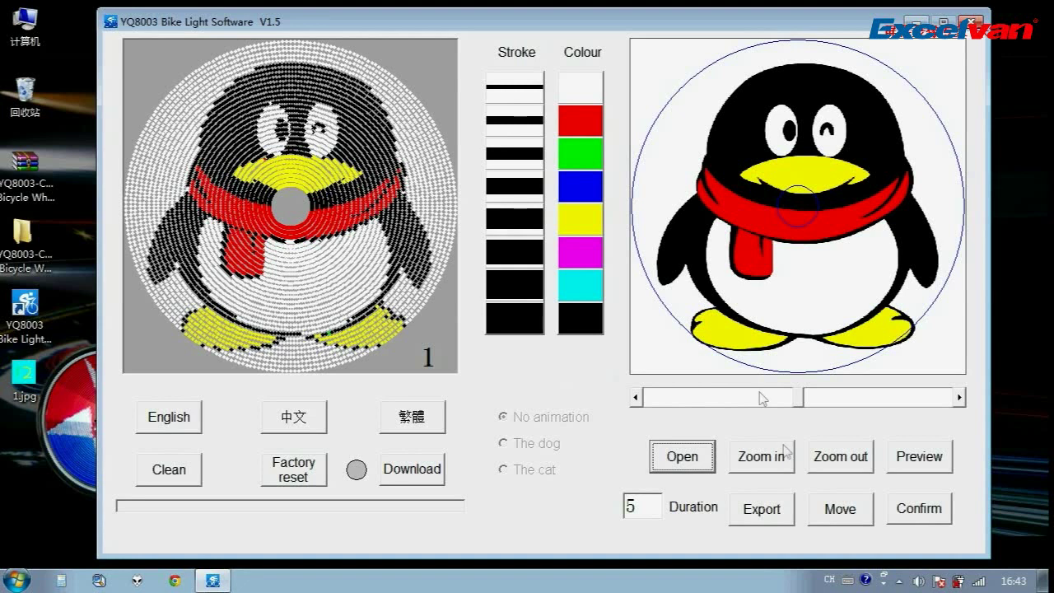
Move the penguin picture slightly upward on the canvas and preview it on the wheel.
{"action": "left_click", "coordinate": [840, 508]}
{"action": "left_click", "coordinate": [812, 245]}
{"action": "left_click", "coordinate": [812, 245]}
{"action": "left_click", "coordinate": [928, 461]}
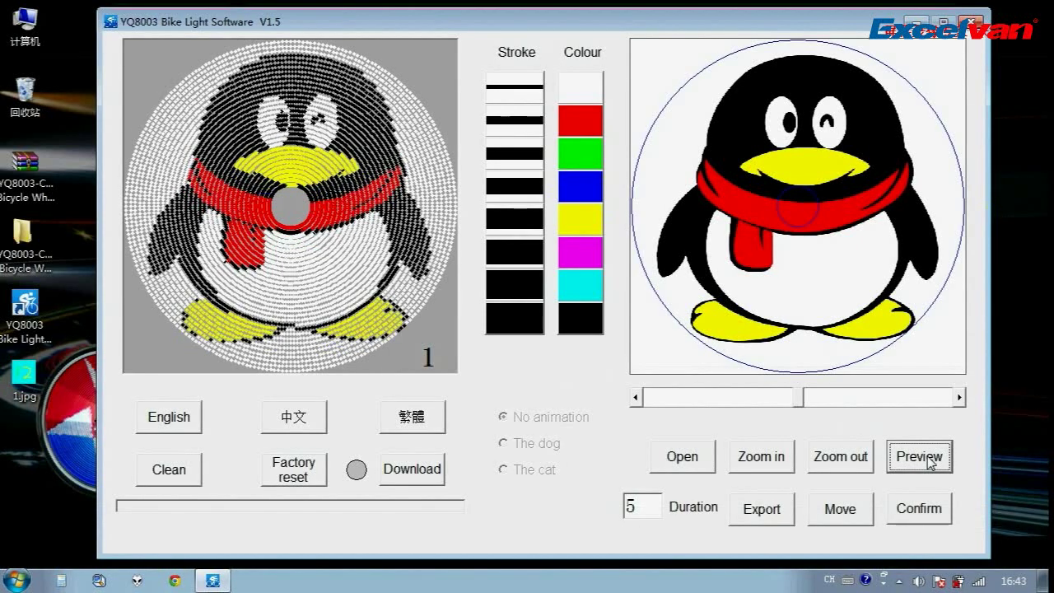
Enlarge the penguin picture by one zoom step, preview it and confirm it as the second wheel picture.
{"action": "left_click", "coordinate": [775, 463]}
{"action": "left_click", "coordinate": [922, 467]}
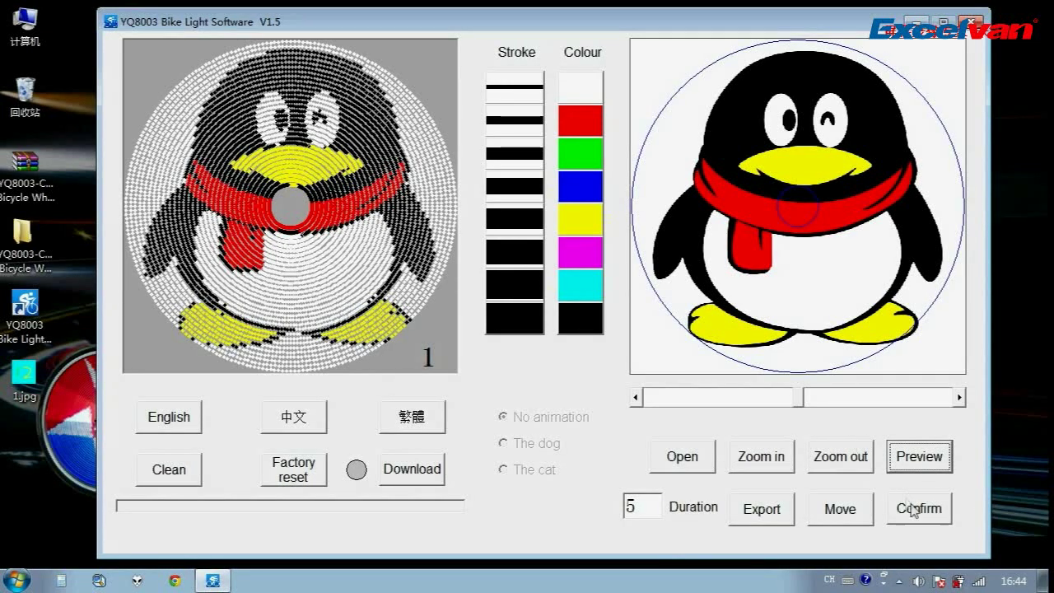
{"action": "left_click", "coordinate": [914, 508]}
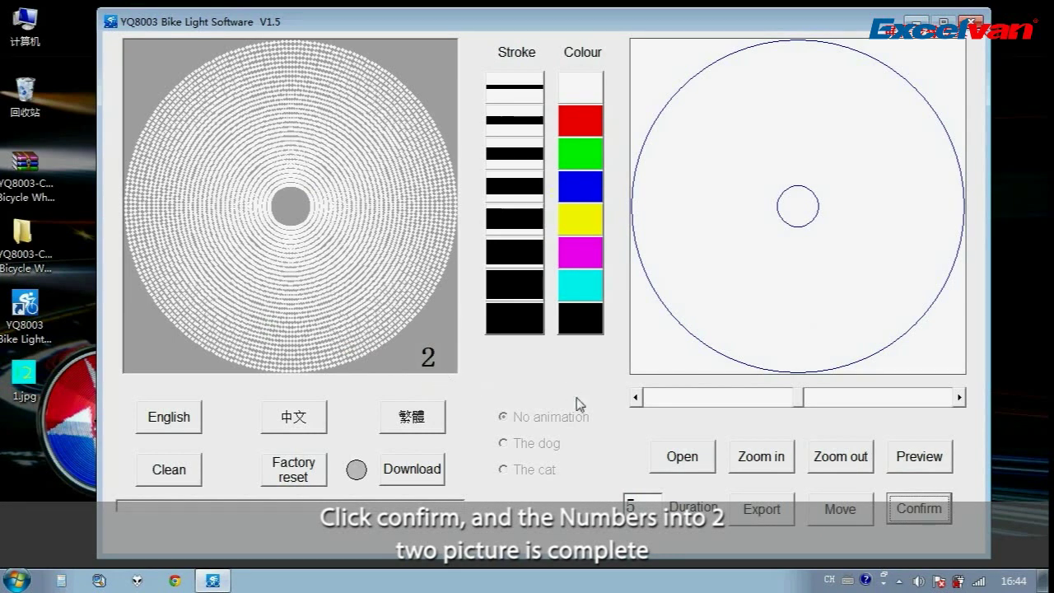
Load the SpongeBob picture from the software's Picture folder.
{"action": "left_click", "coordinate": [690, 456]}
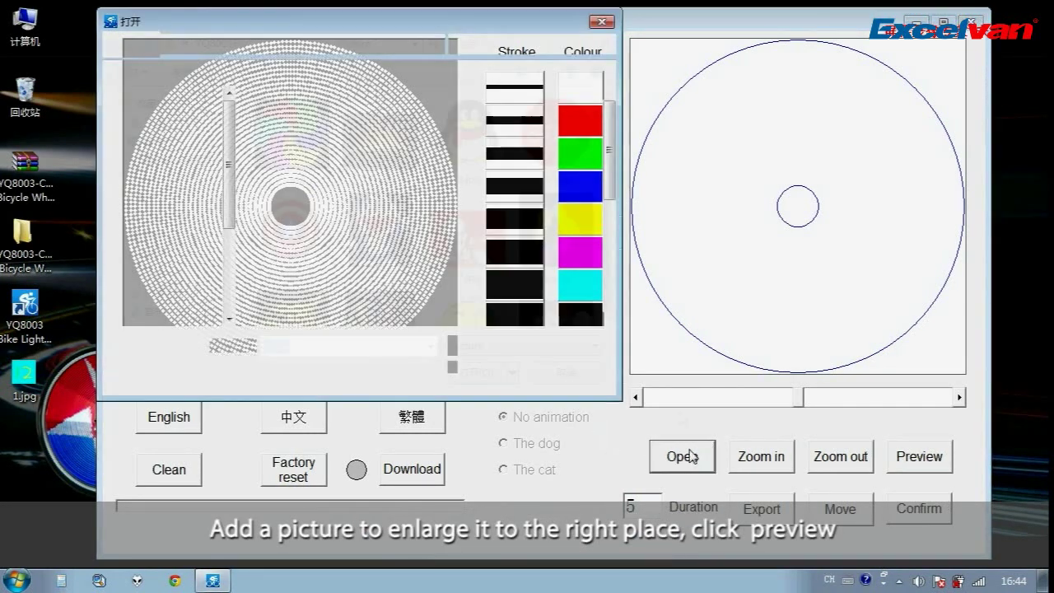
{"action": "scroll", "coordinate": [599, 202], "scroll_direction": "down", "scroll_amount": 1}
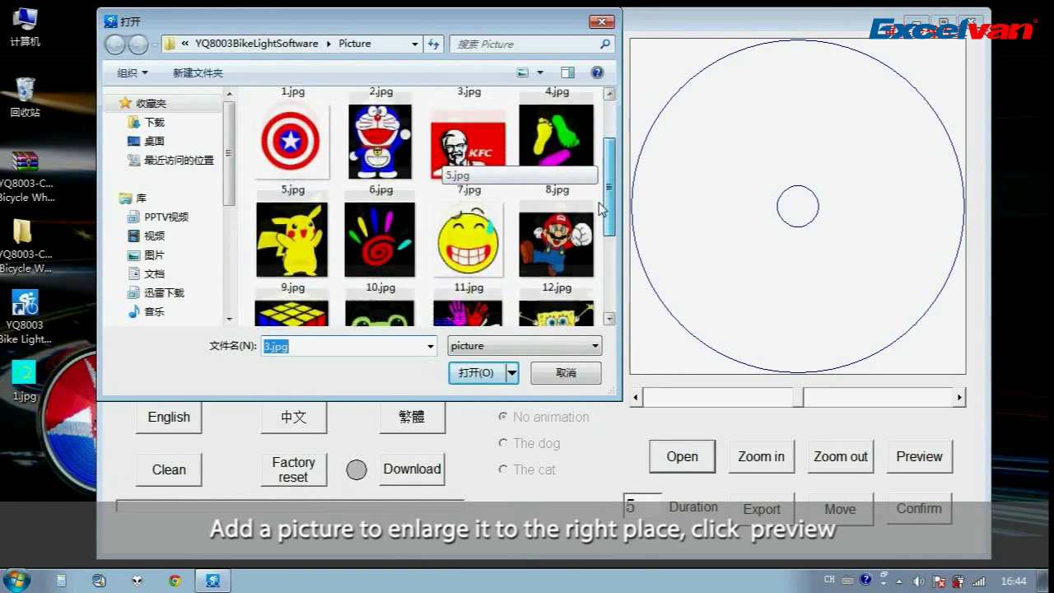
{"action": "scroll", "coordinate": [599, 202], "scroll_direction": "down", "scroll_amount": 1}
{"action": "left_click", "coordinate": [556, 262]}
{"action": "left_click", "coordinate": [467, 374]}
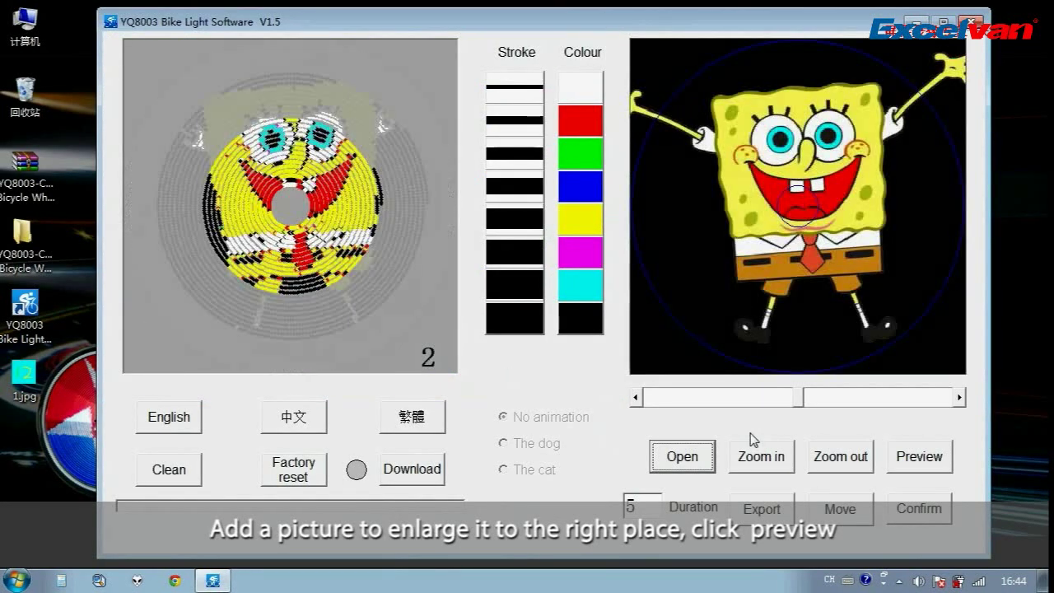
Enlarge the SpongeBob picture until its body nearly fills the height of the canvas.
{"action": "left_click", "coordinate": [761, 449]}
{"action": "left_click", "coordinate": [772, 465]}
{"action": "left_click", "coordinate": [771, 465]}
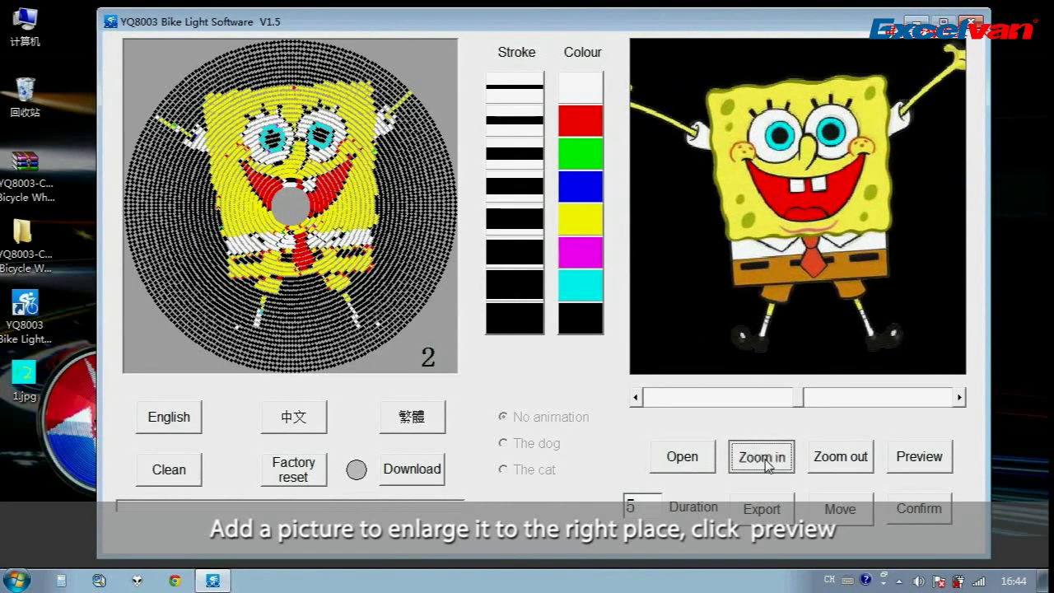
{"action": "left_click", "coordinate": [769, 465]}
{"action": "left_click", "coordinate": [766, 465]}
{"action": "left_click", "coordinate": [766, 465]}
{"action": "left_click", "coordinate": [766, 465]}
{"action": "left_click", "coordinate": [766, 466]}
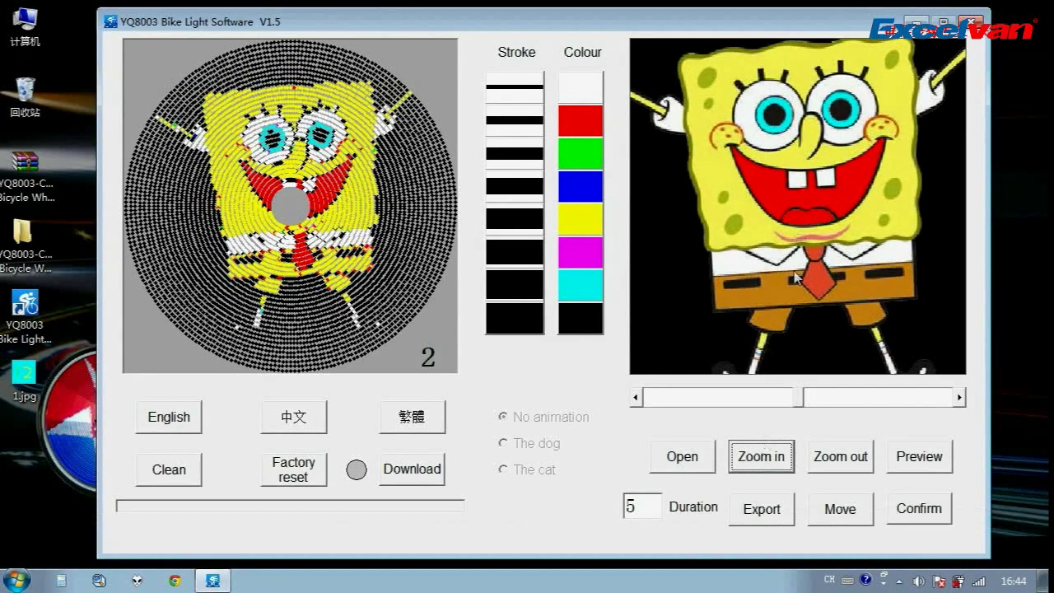
Move the SpongeBob picture slightly down and to the left on the canvas, and preview it on the wheel.
{"action": "scroll", "coordinate": [799, 261], "scroll_direction": "up", "scroll_amount": 3}
{"action": "scroll", "coordinate": [799, 261], "scroll_direction": "down", "scroll_amount": 2}
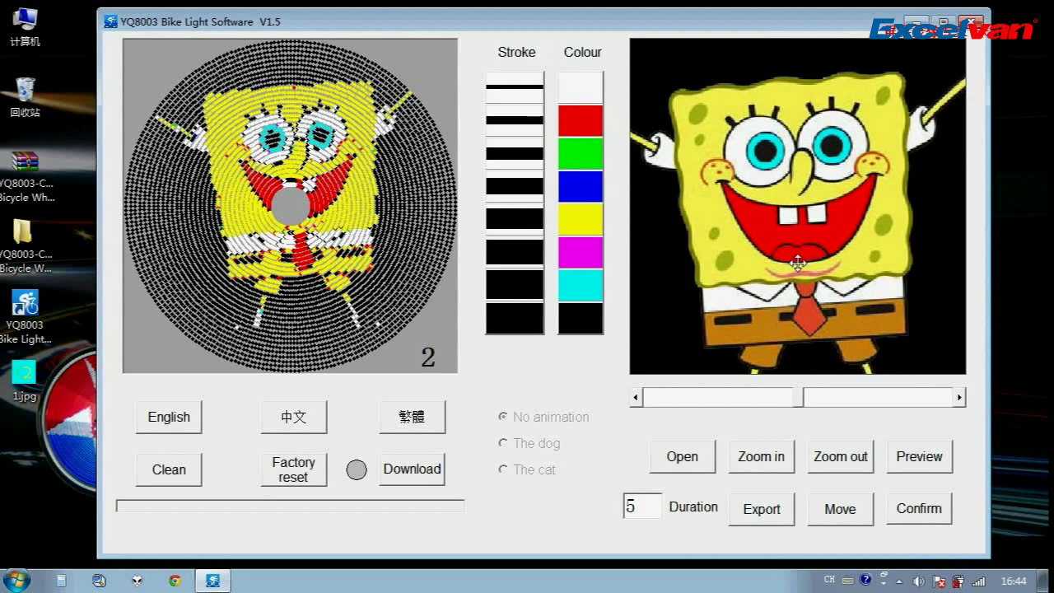
{"action": "left_click", "coordinate": [923, 463]}
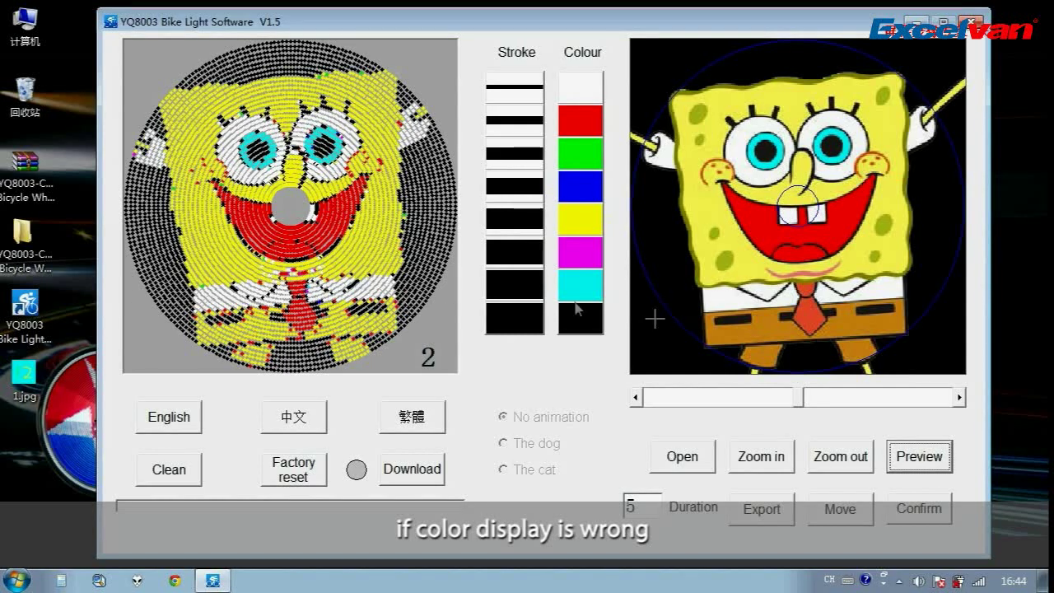
Adjust the SpongeBob picture's colour level to about two-thirds of its range, previewing each setting on the wheel.
{"action": "left_click_drag", "start_coordinate": [790, 394], "coordinate": [854, 409]}
{"action": "left_click", "coordinate": [922, 459]}
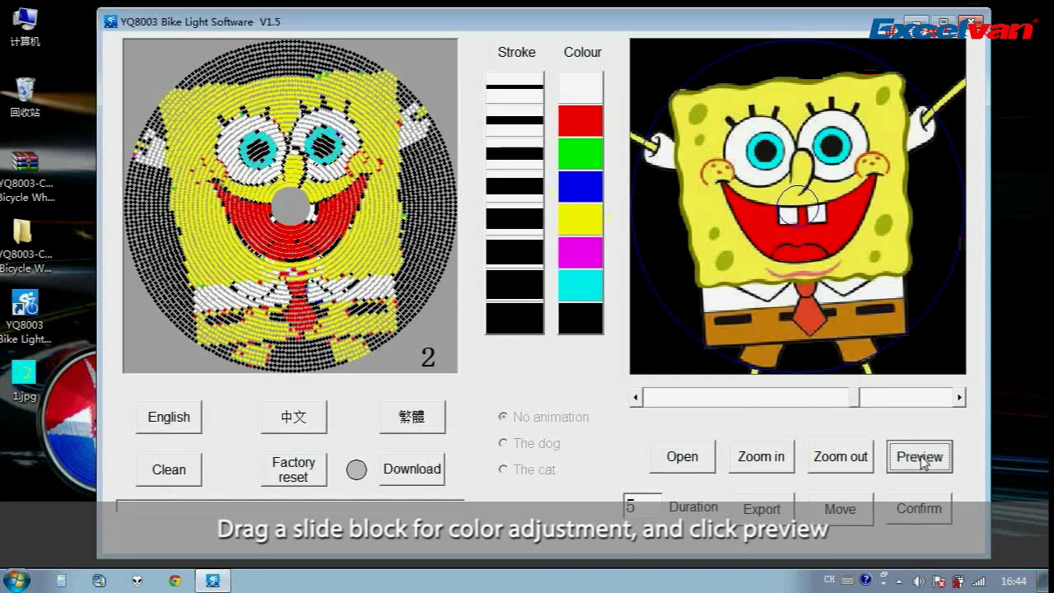
{"action": "left_click", "coordinate": [900, 402]}
{"action": "left_click", "coordinate": [905, 459]}
{"action": "left_click", "coordinate": [838, 399]}
{"action": "left_click", "coordinate": [906, 463]}
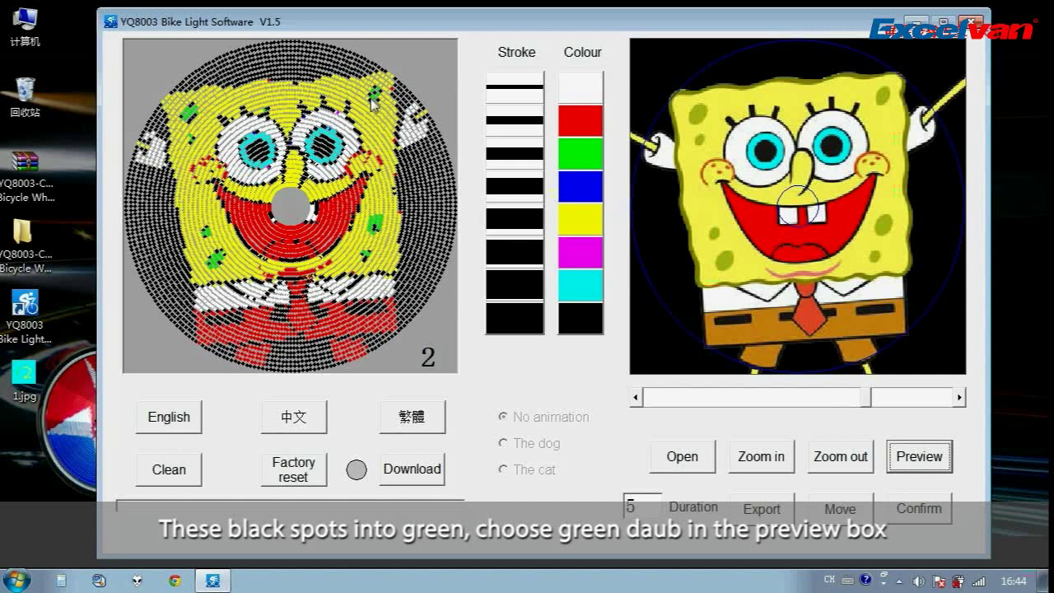
Choose green as the brush colour for recolouring the dark spots on the SpongeBob picture.
{"action": "left_click", "coordinate": [572, 162]}
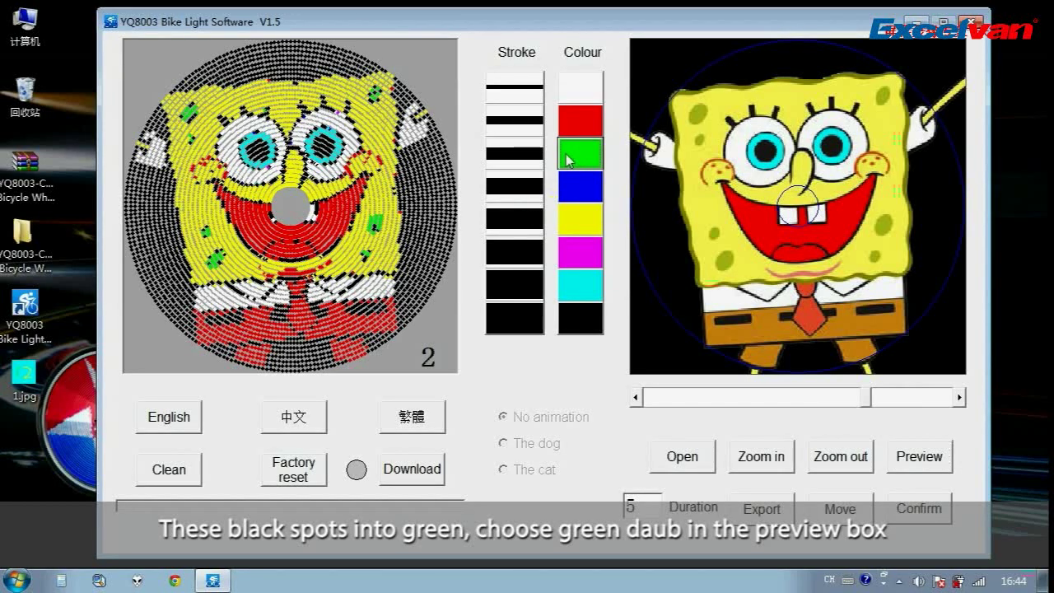